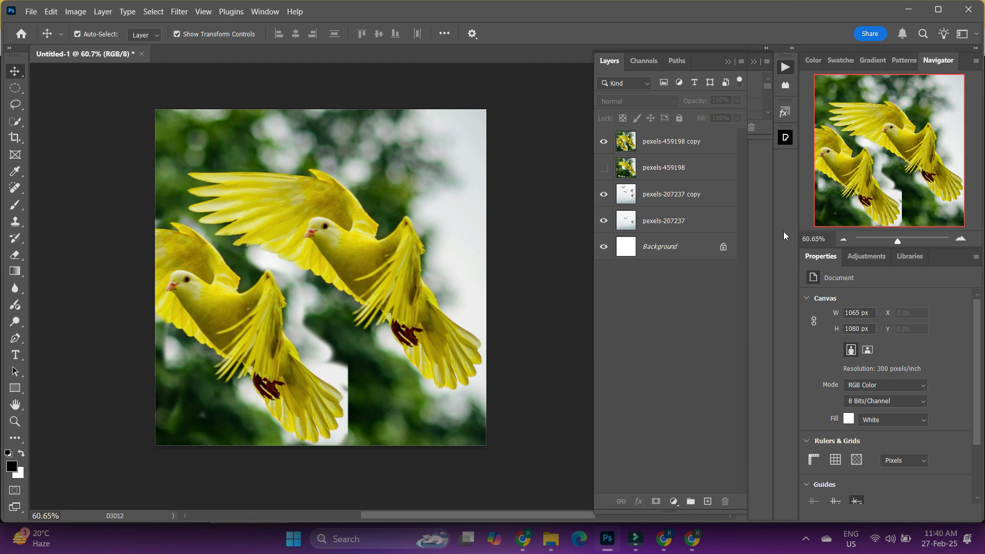
- Delete all four pexels image layers, keeping only the white Background layer
click(690, 222)
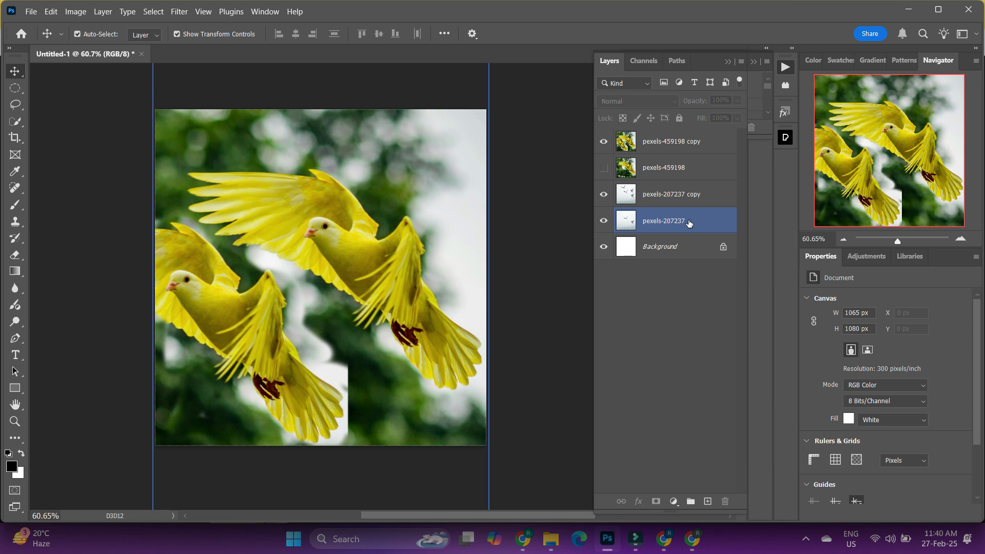
click(677, 148)
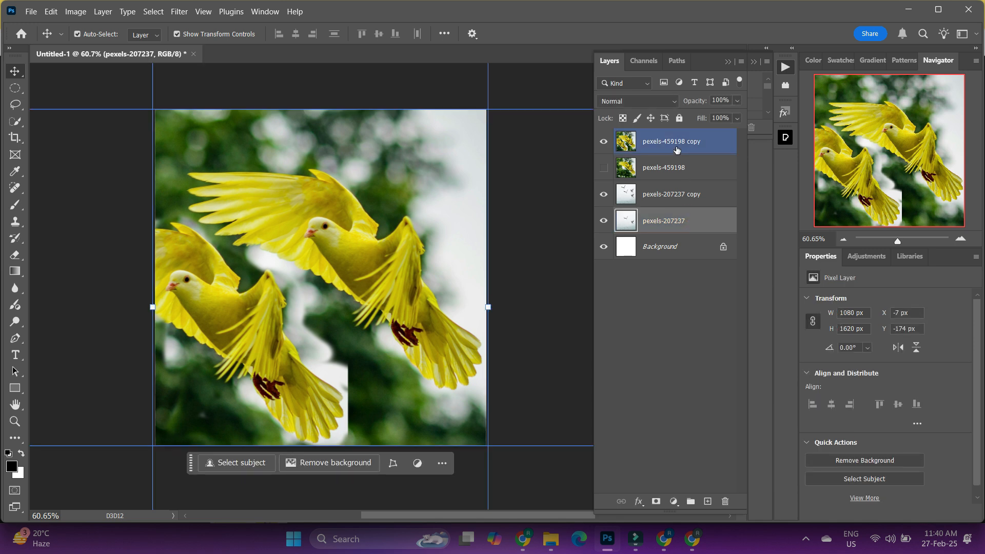
shift+click(677, 149)
key(Delete)
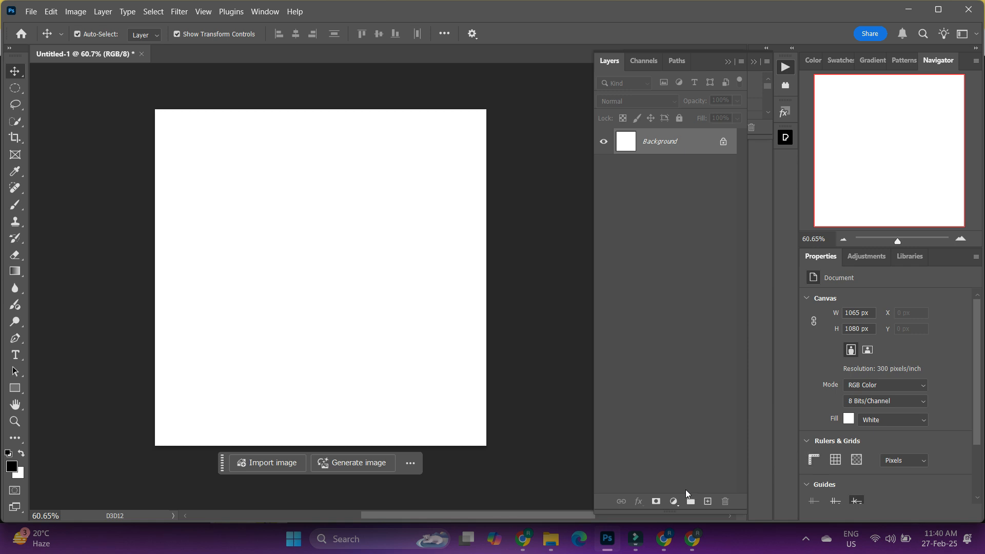
- Add a Solid Color fill layer in black (000000) above the Background
click(673, 501)
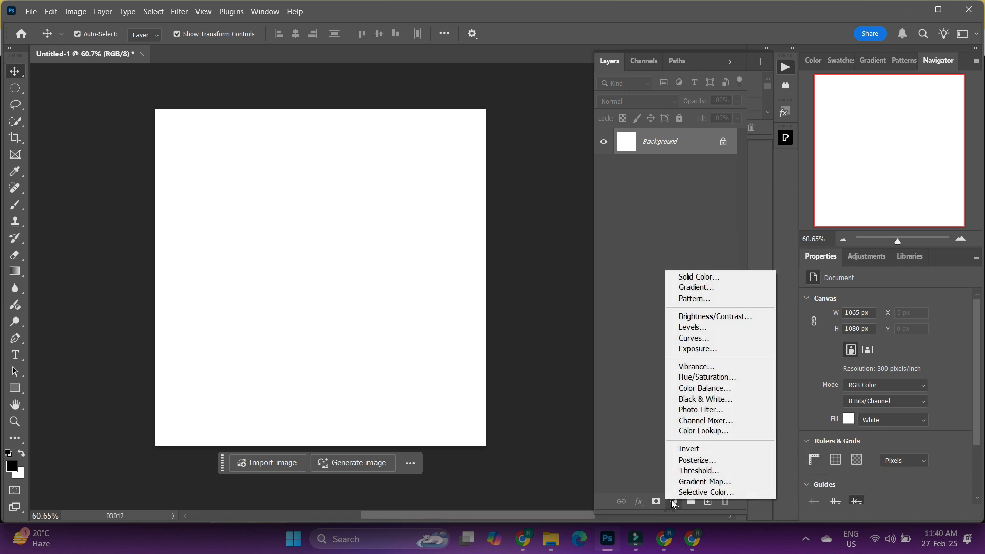
click(700, 276)
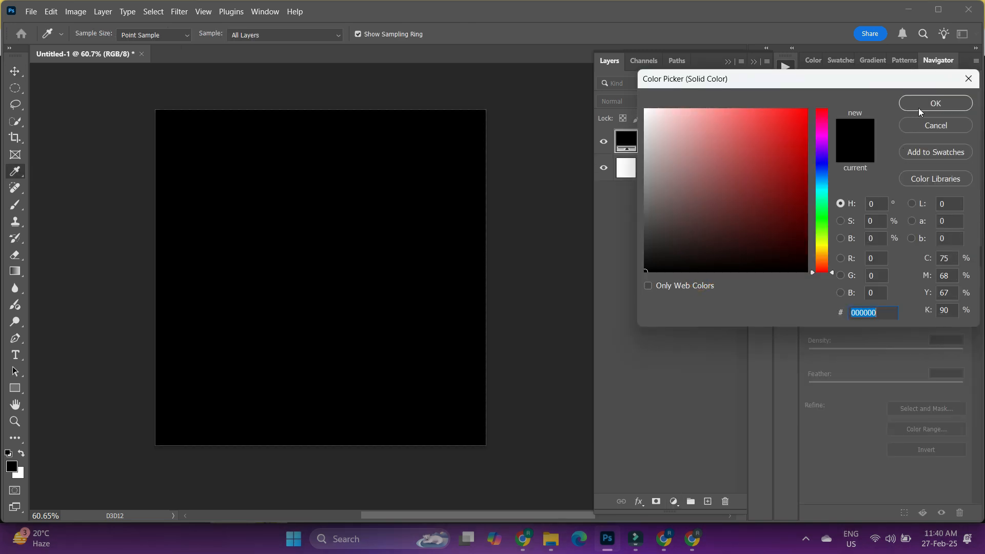
click(920, 104)
key(v)
click(541, 245)
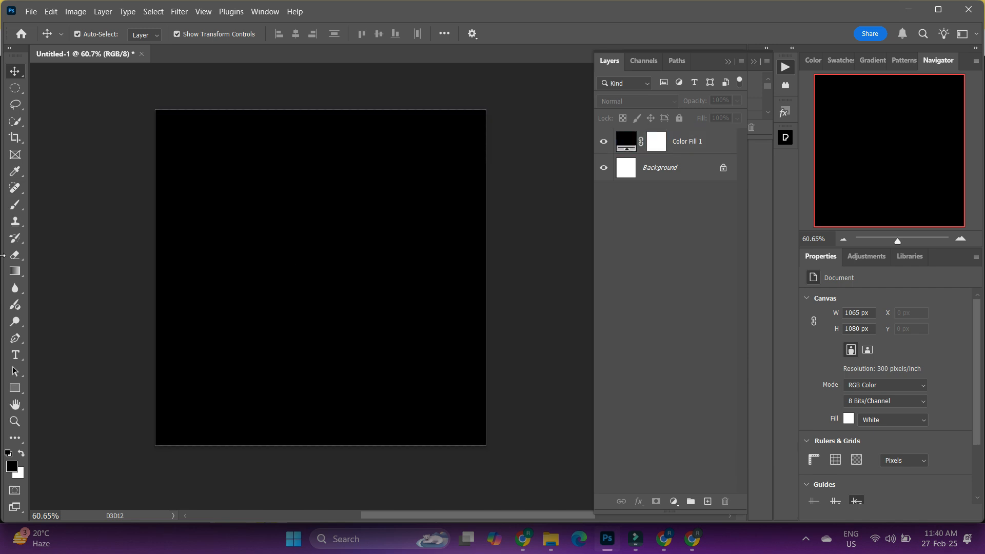
- Start a line of text near the middle of the canvas and set its color to white (ffffff)
click(15, 355)
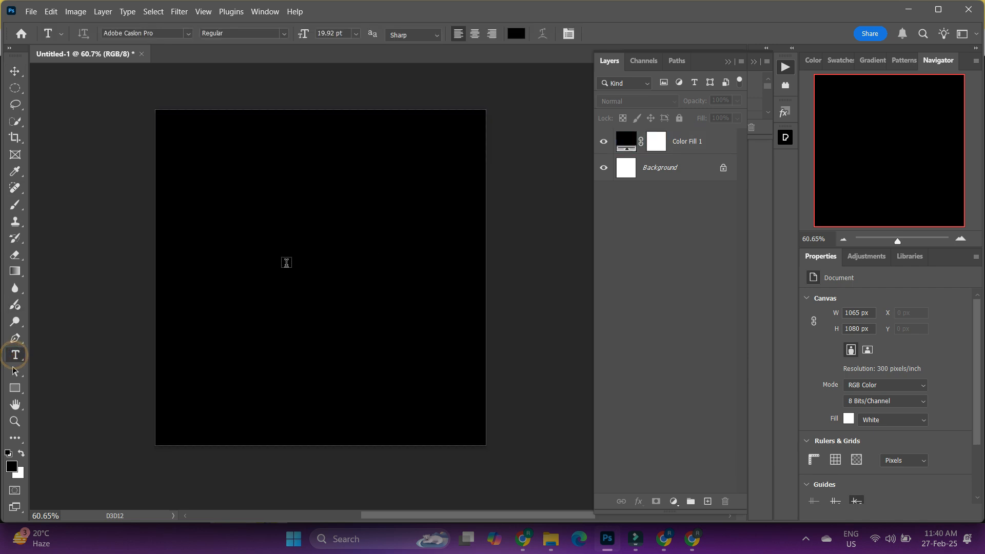
click(286, 263)
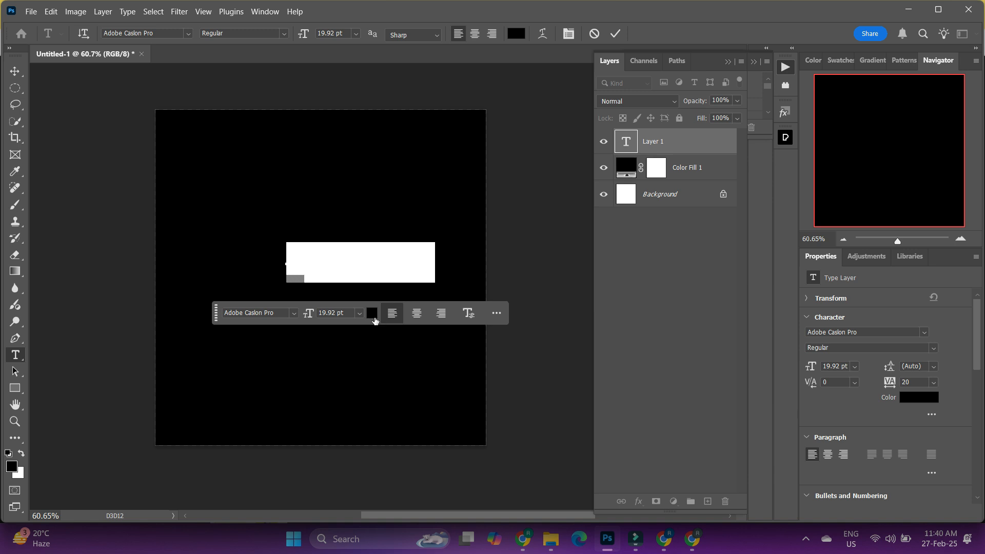
click(372, 313)
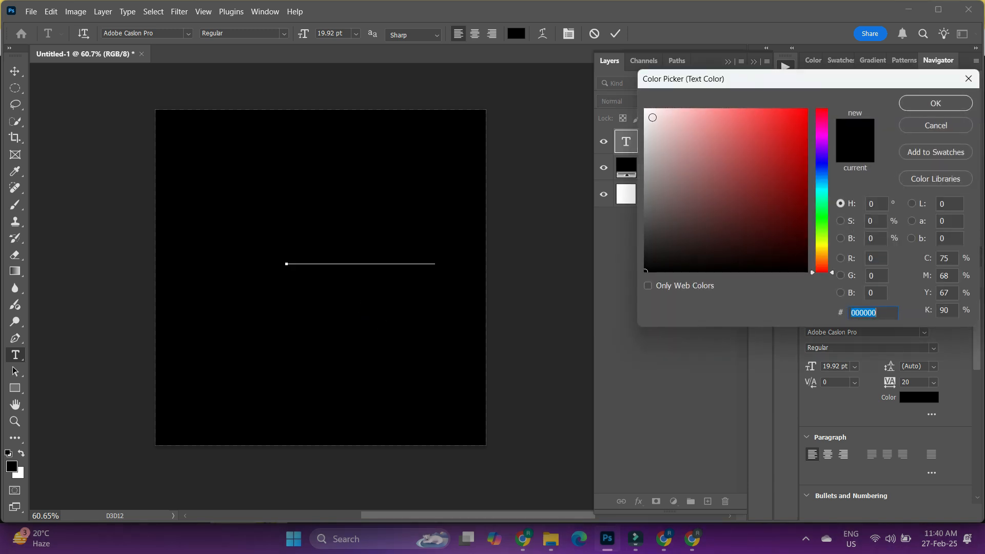
text(ffffff)
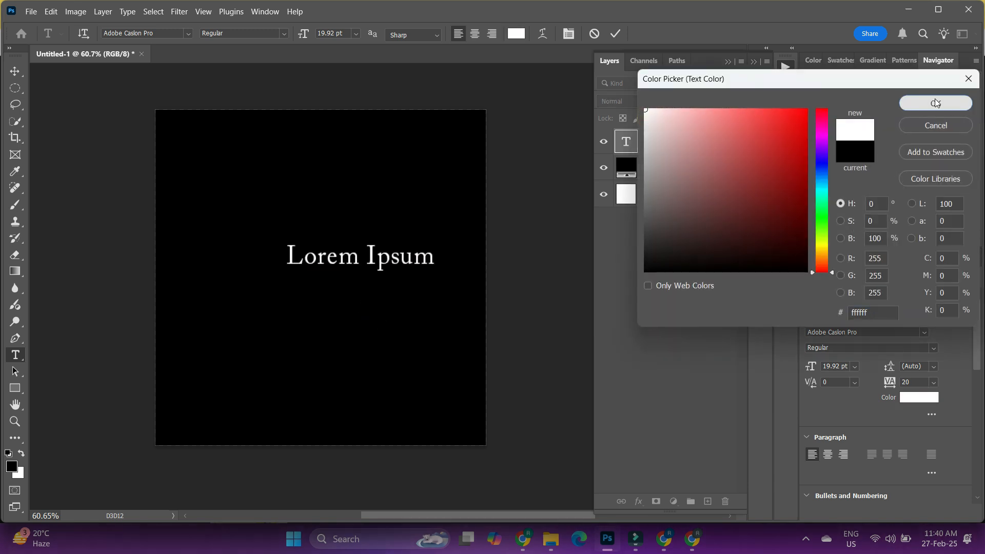
click(940, 108)
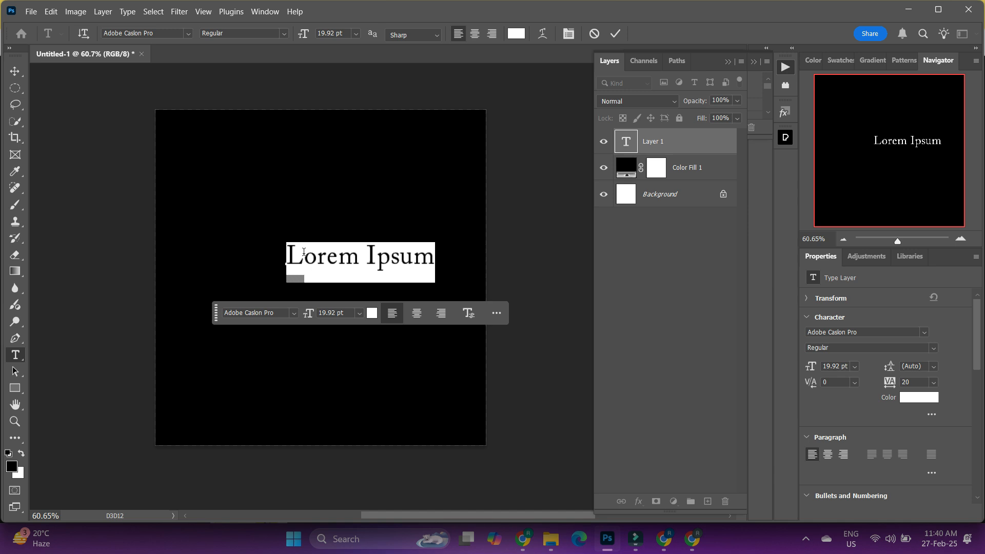
- Replace the placeholder text with "MANISHFX" in capital letters
text(Ma)
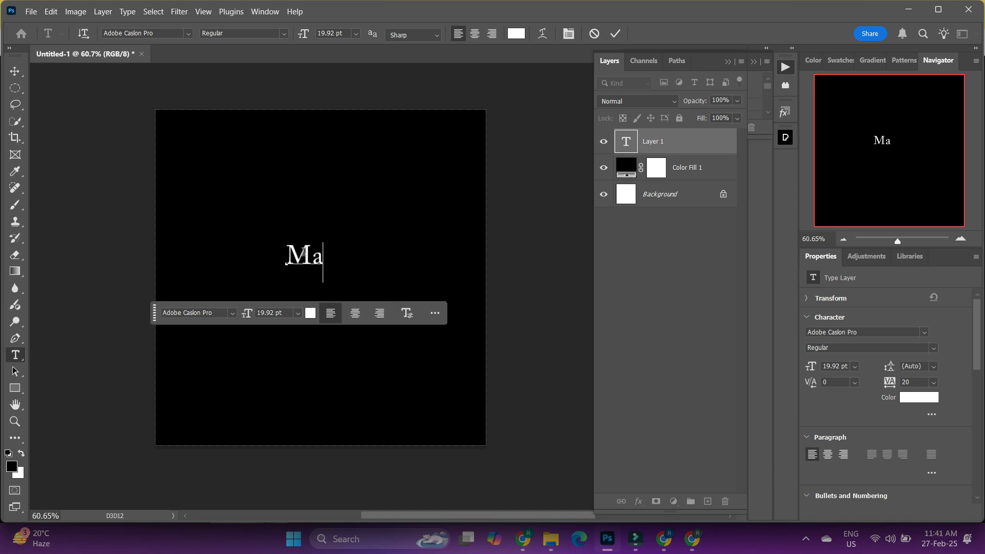
key(BackSpace)
text(AN)
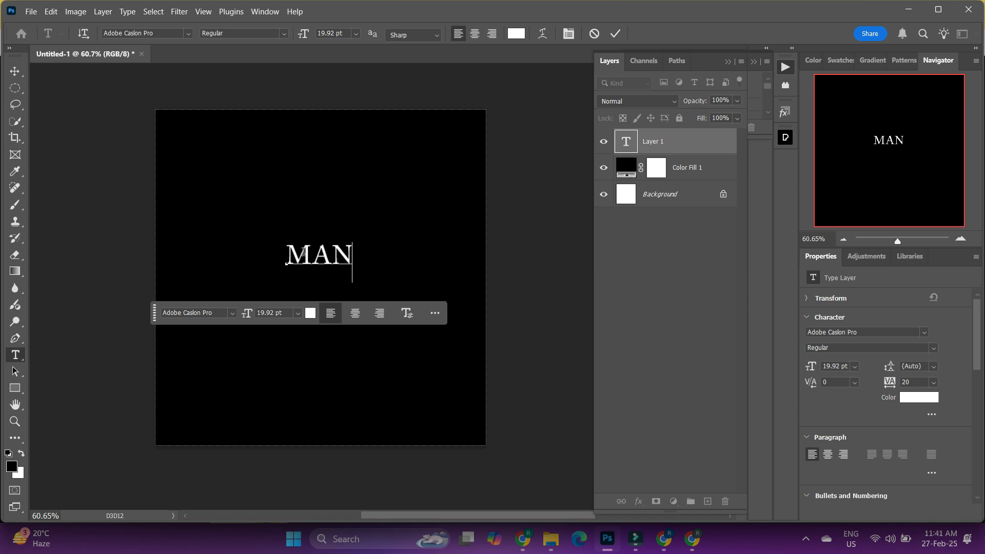
text(ISH)
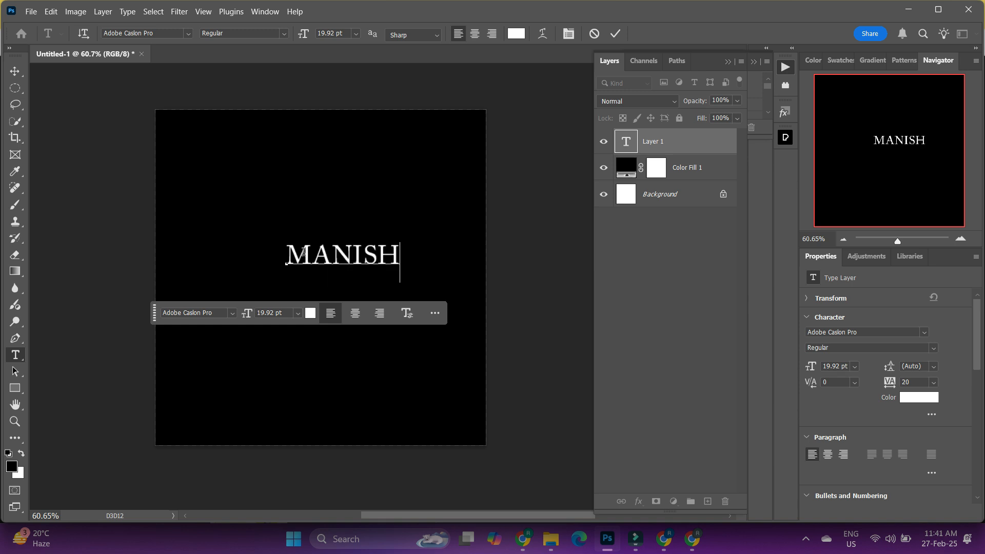
text(FX)
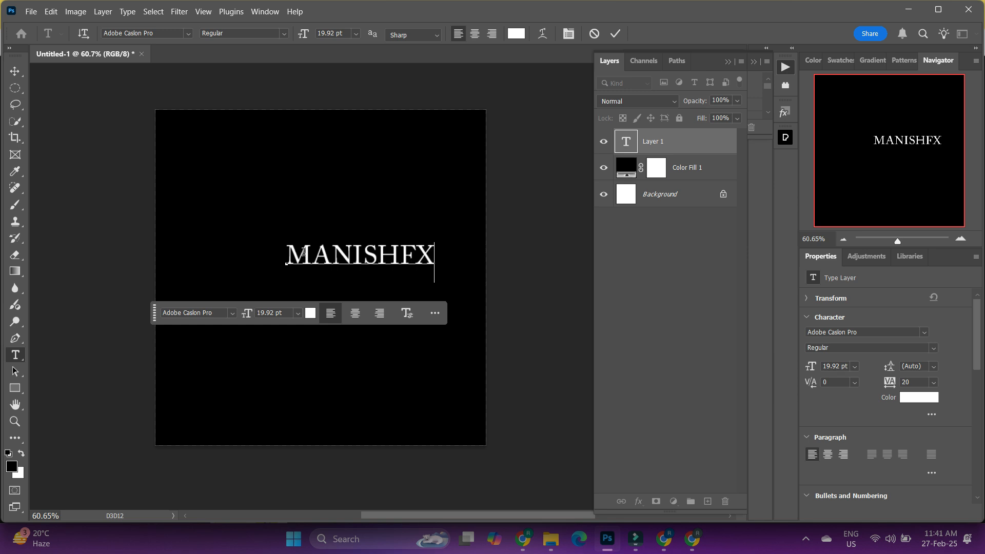
- Scale the MANISHFX text up to about 39 pt, nearly the canvas width, and move it to the canvas center
click(14, 70)
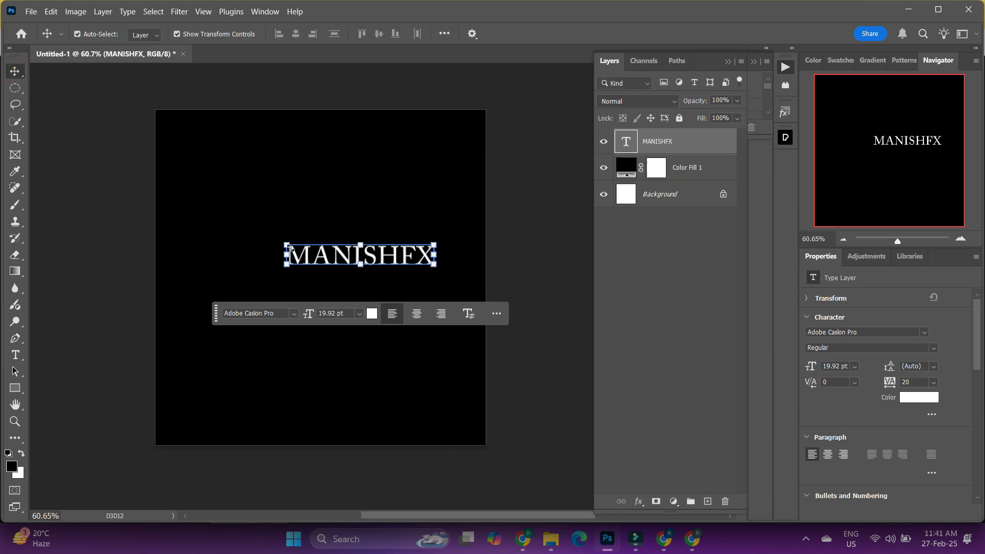
drag(287, 248, 192, 202)
drag(434, 282, 465, 290)
drag(343, 241, 341, 267)
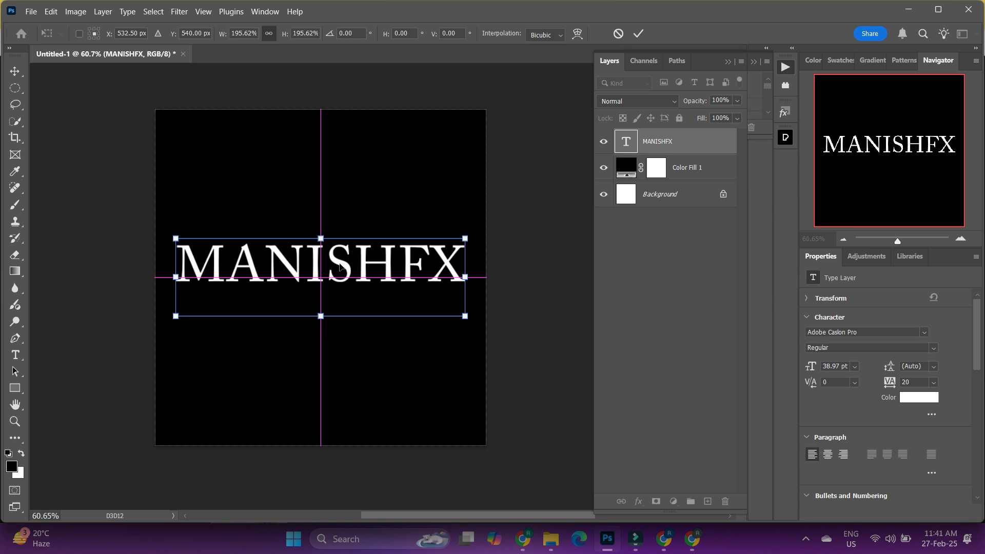
click(394, 349)
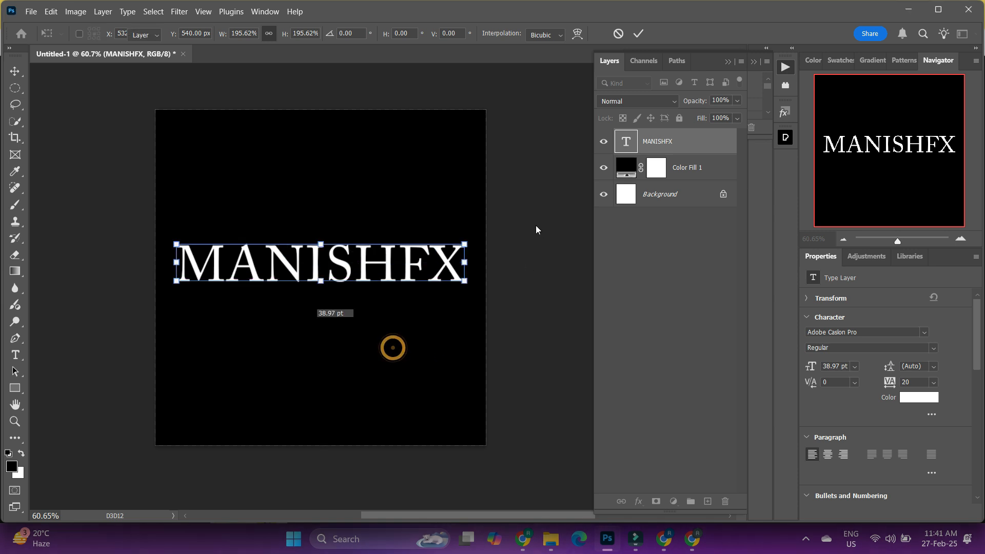
click(534, 221)
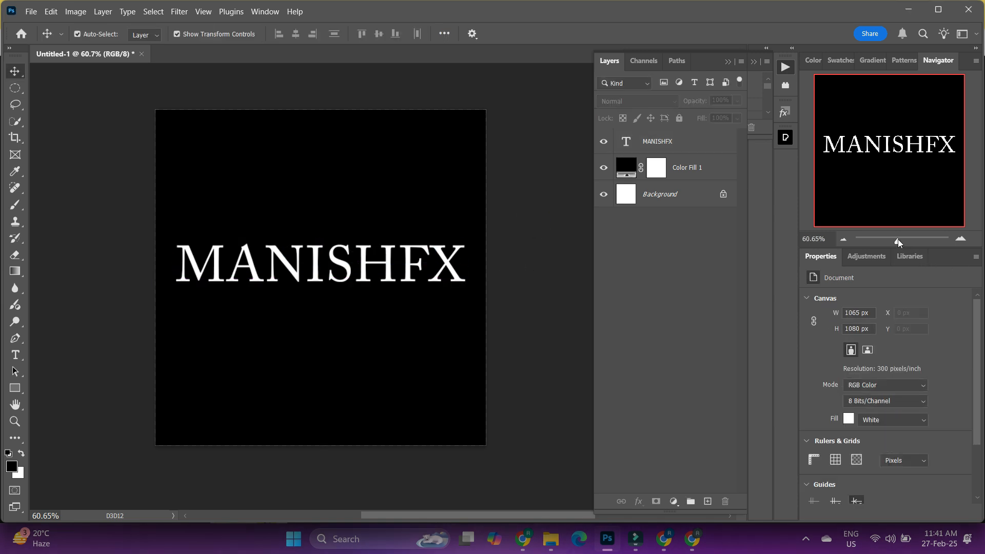
- Stretch the MANISHFX text to a vertical scale of 168% and move it slightly down
drag(898, 242, 903, 242)
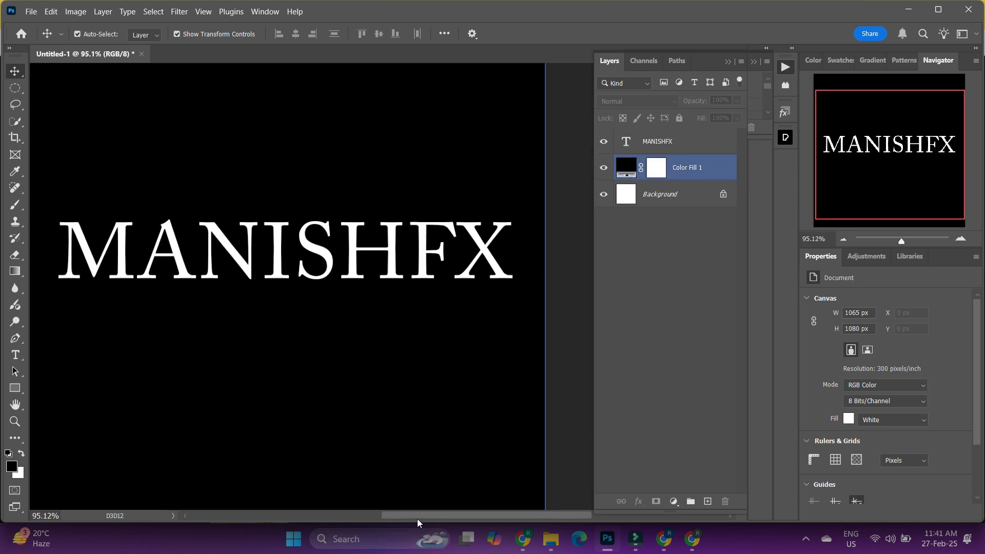
drag(417, 518, 414, 516)
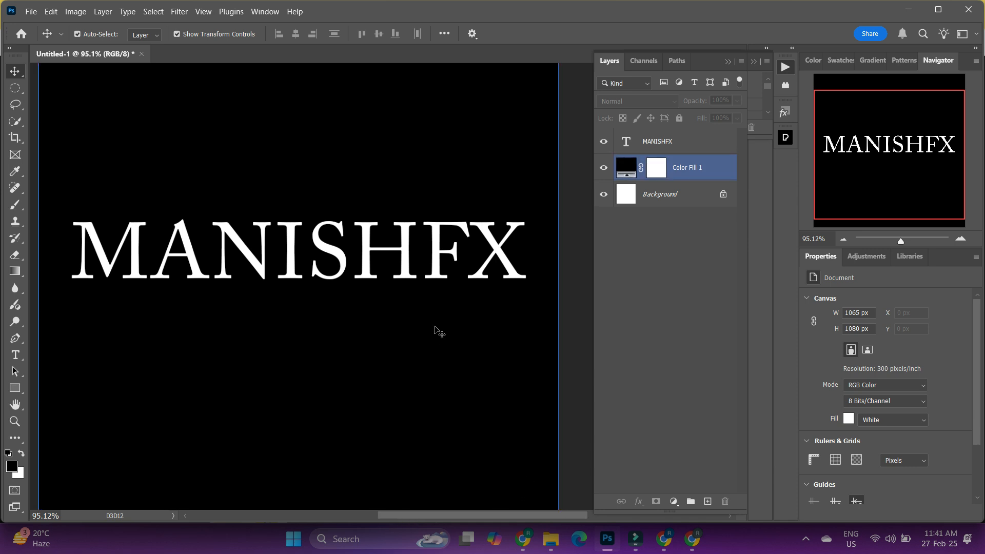
click(402, 257)
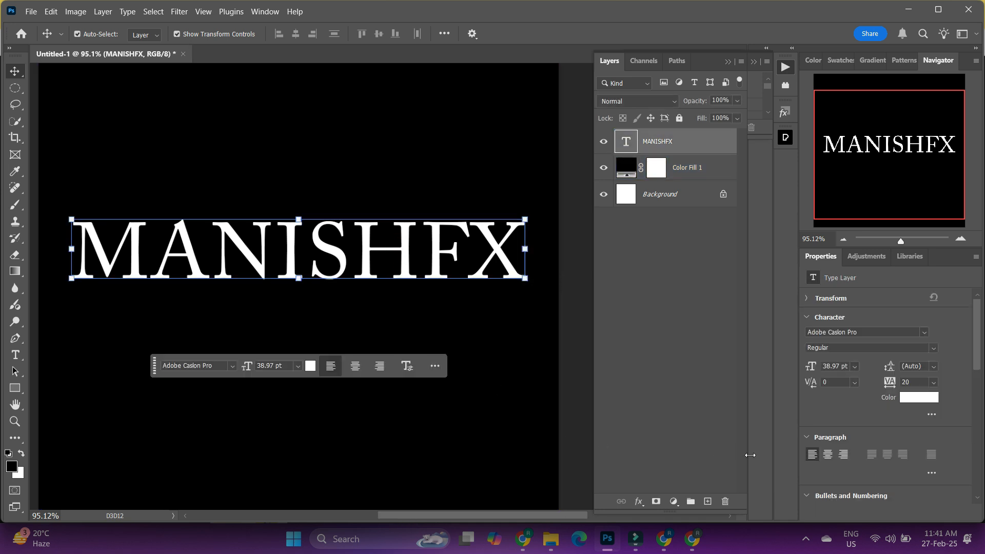
click(931, 414)
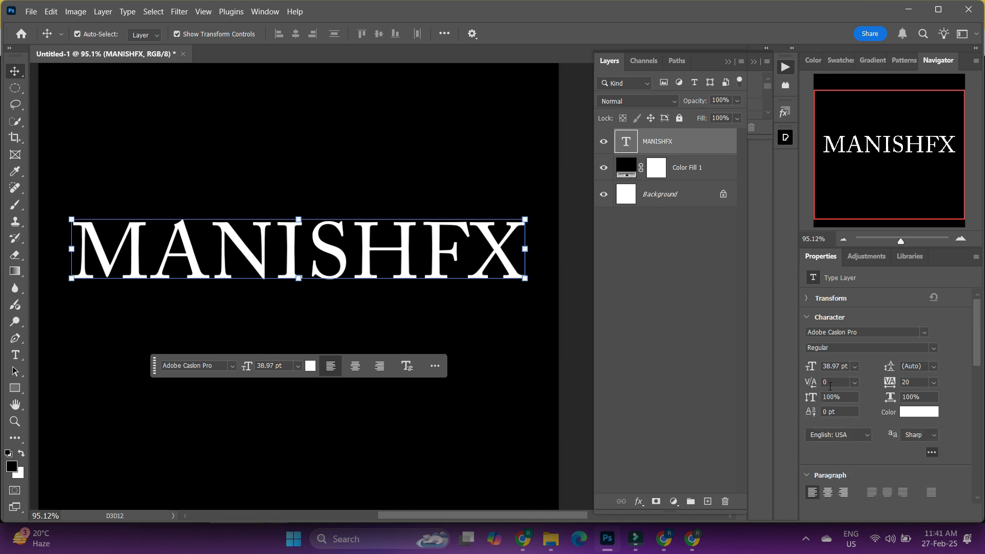
drag(810, 398, 853, 397)
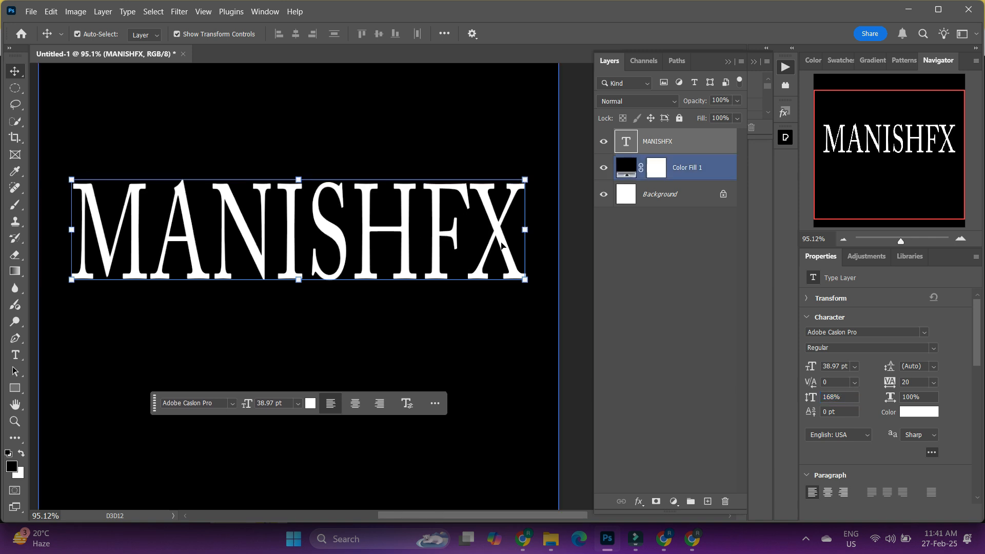
click(568, 156)
drag(334, 231, 332, 235)
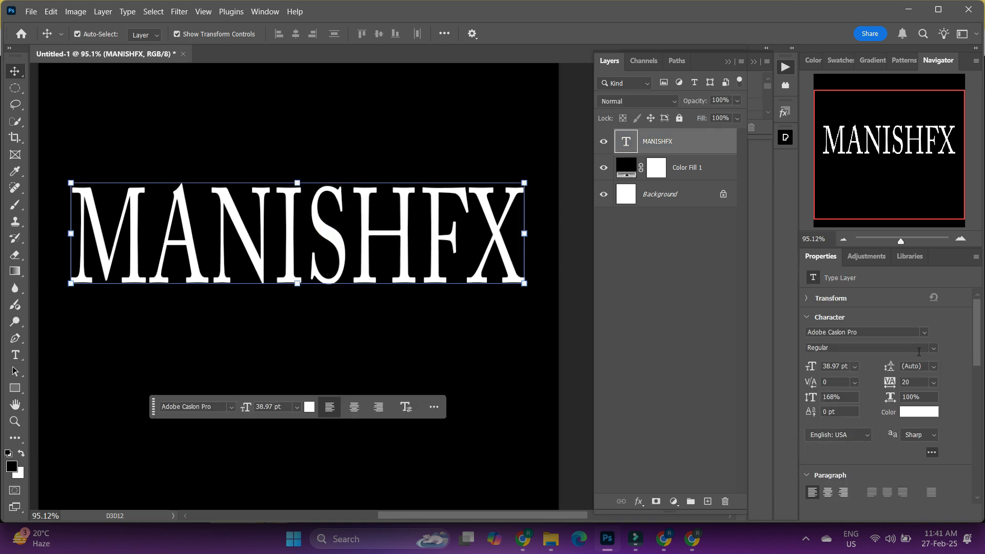
- Set the MANISHFX text's font style to Bold and shift it slightly to the left
click(934, 348)
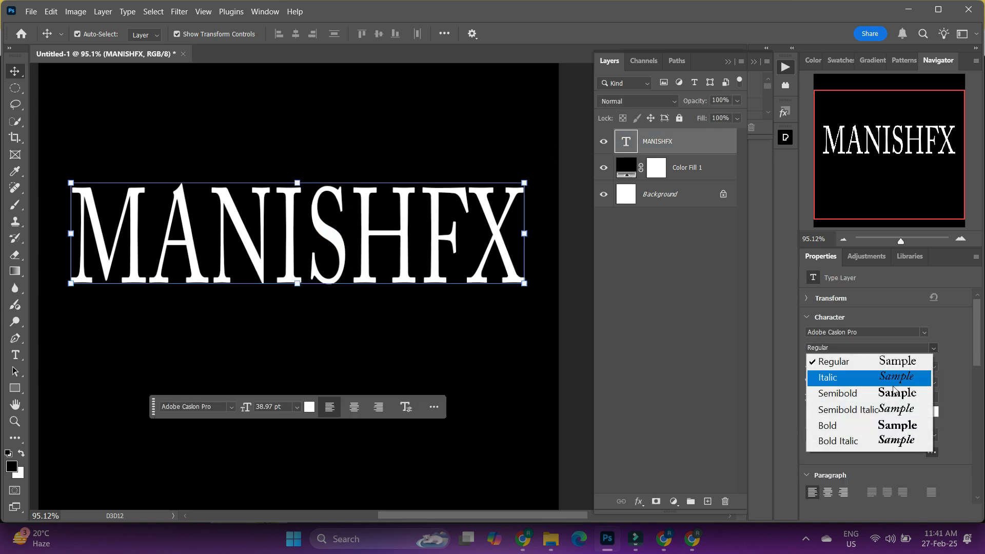
click(880, 425)
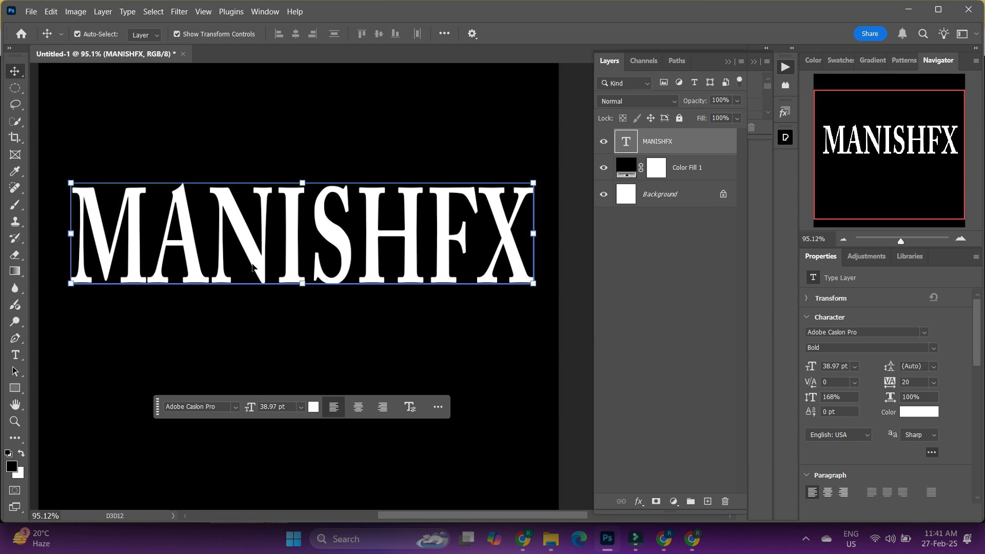
drag(329, 245, 322, 245)
- Align the MANISHFX text to the canvas by its horizontal and vertical centers
click(444, 34)
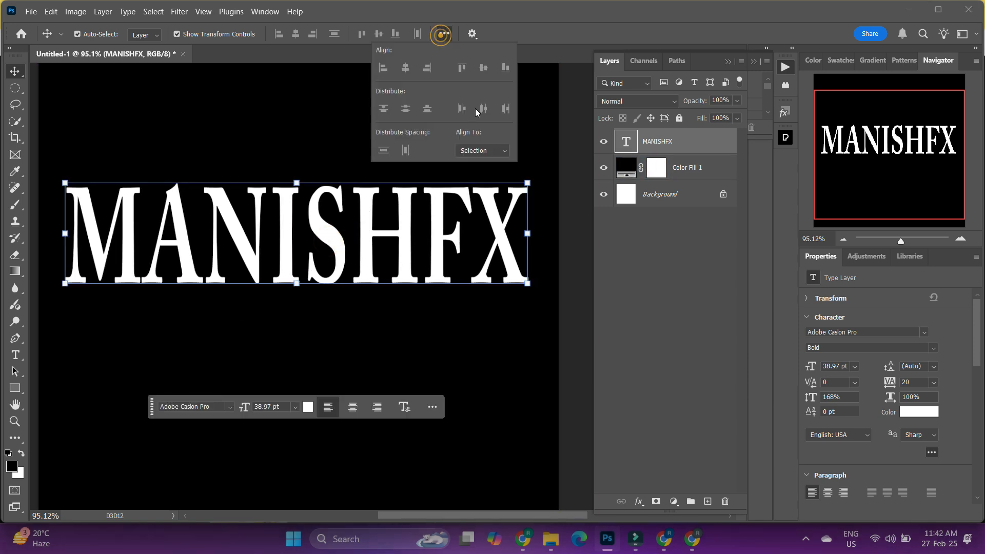
click(491, 151)
click(488, 171)
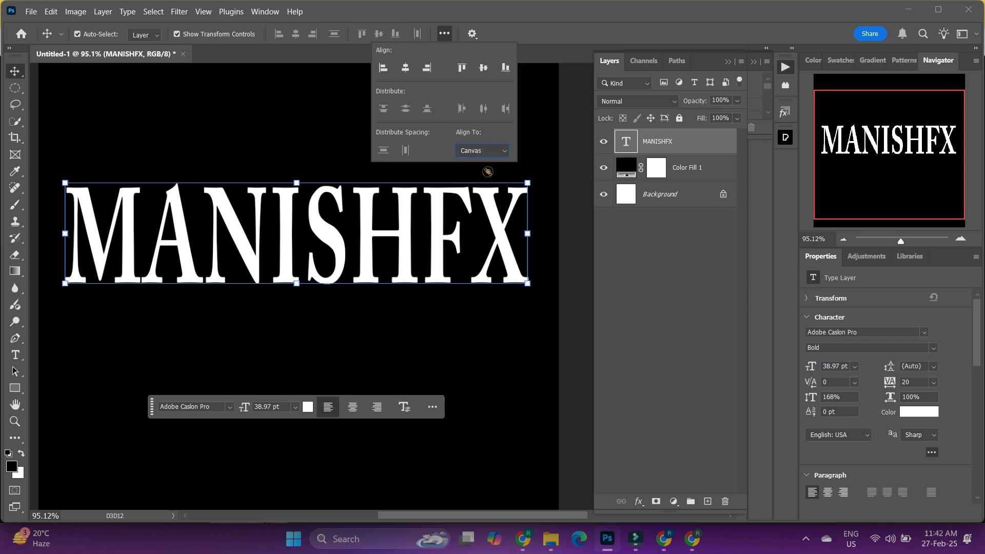
click(295, 34)
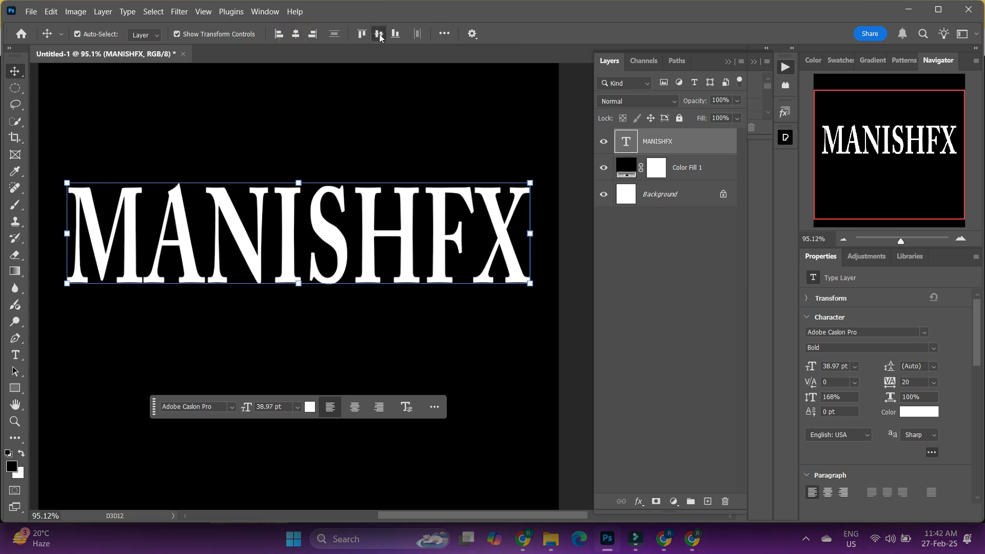
click(379, 34)
click(568, 234)
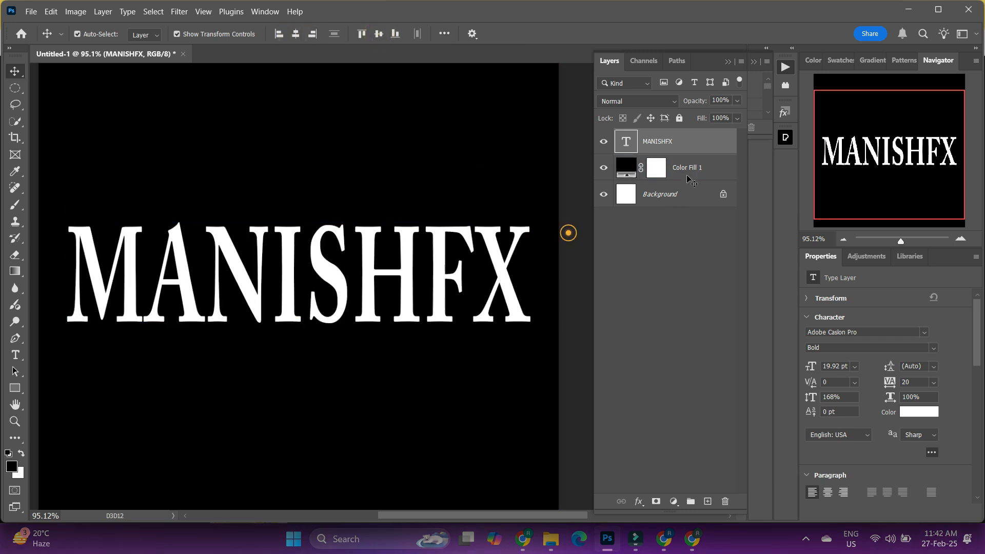
- Duplicate the MANISHFX text layer and deselect the layers
click(694, 141)
drag(693, 141, 707, 501)
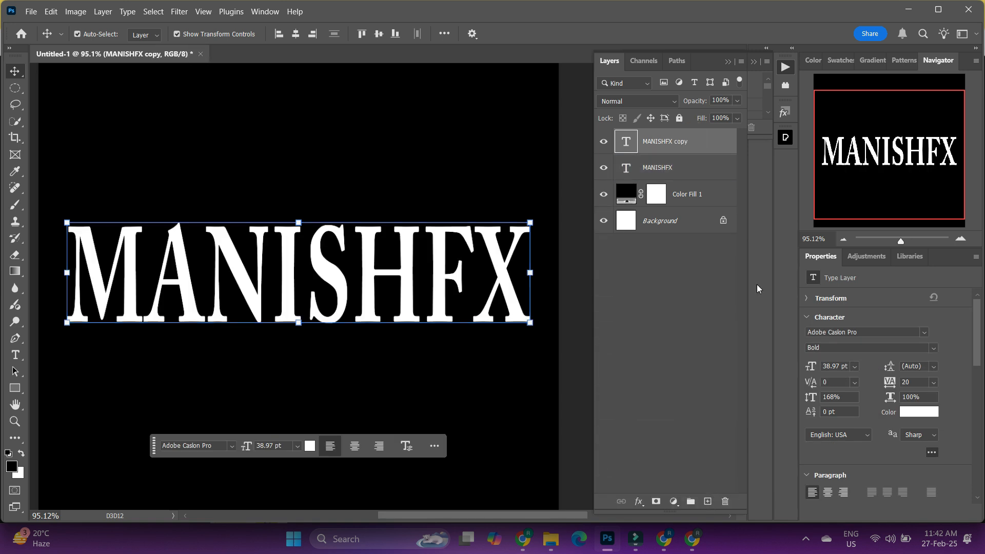
click(638, 327)
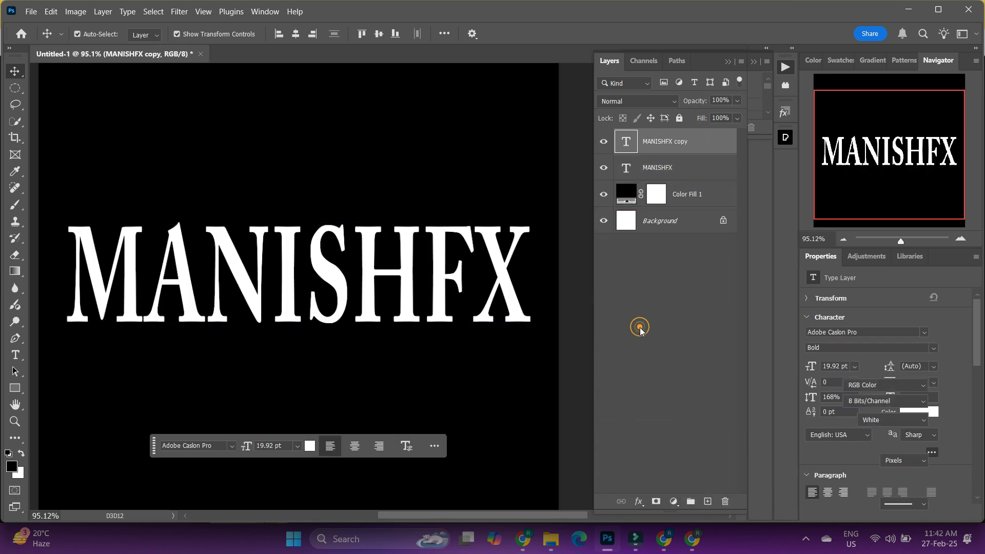
- Turn off the G and B channels in the blending options of the original MANISHFX layer, leaving only R enabled
click(700, 171)
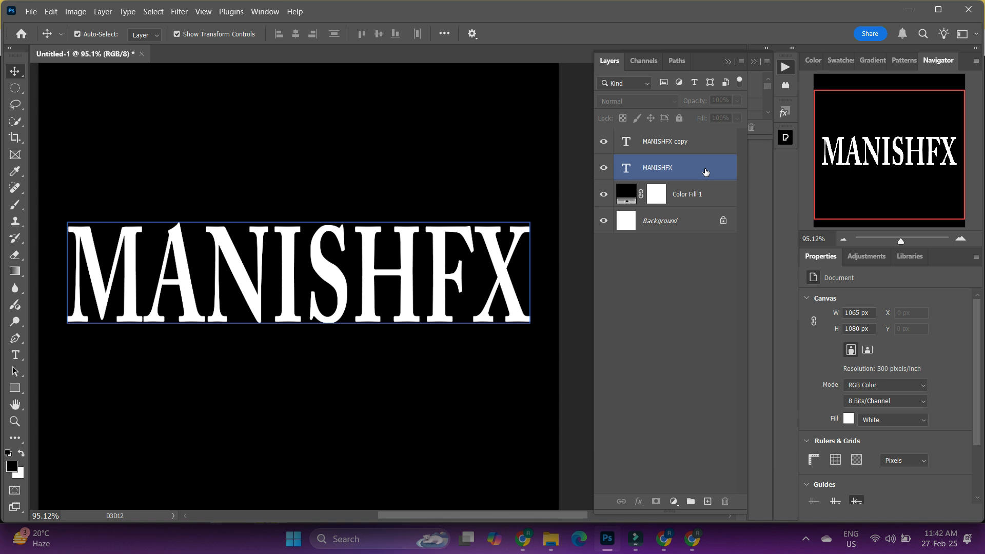
click(720, 170)
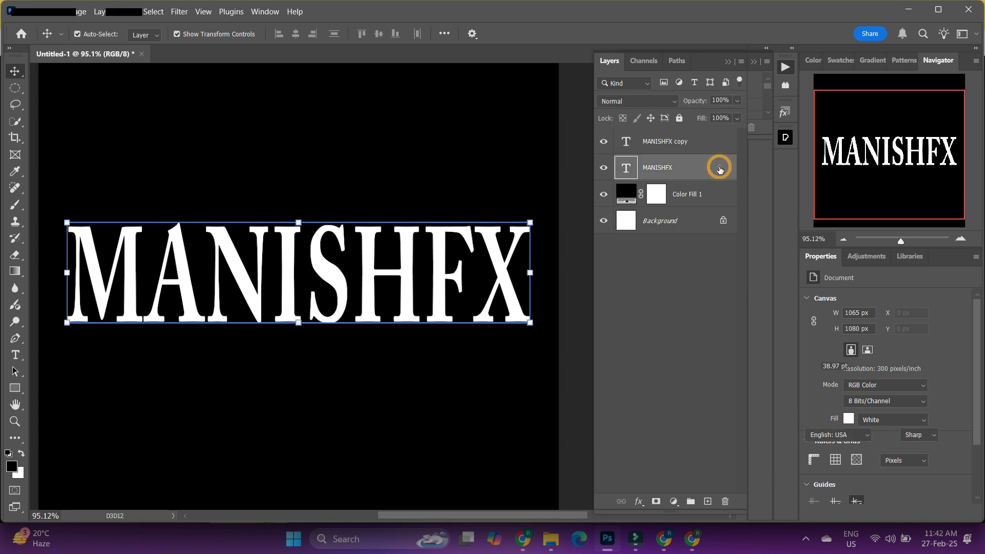
double_click(720, 170)
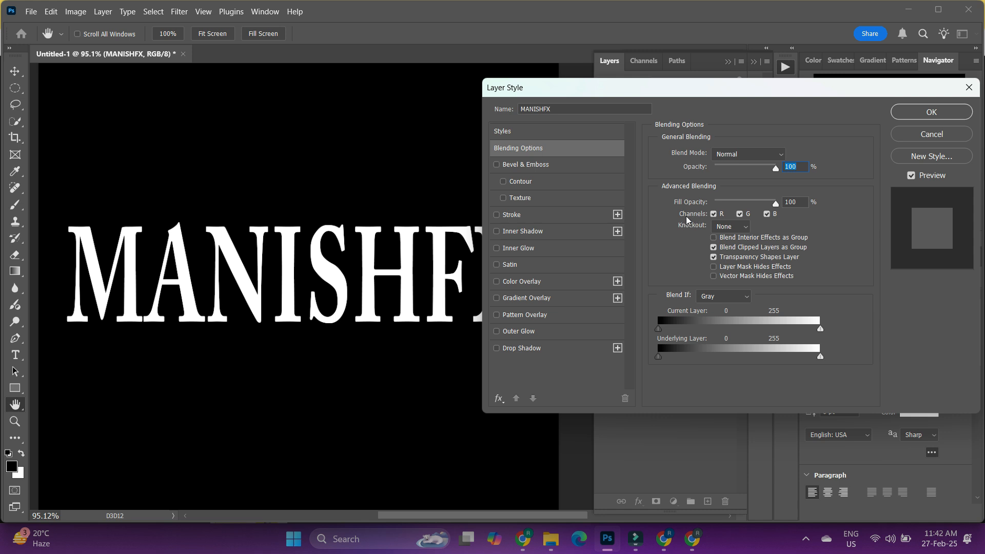
click(767, 214)
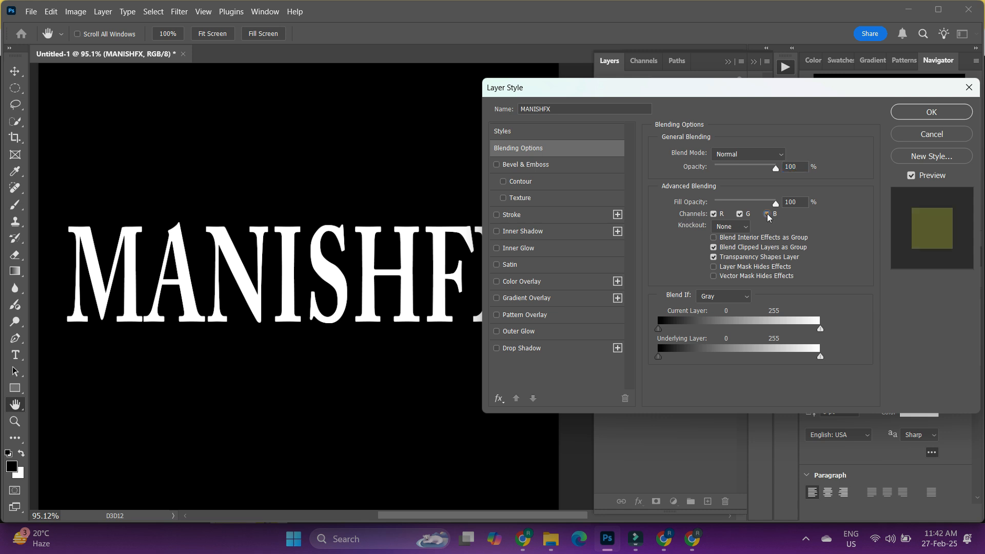
click(739, 214)
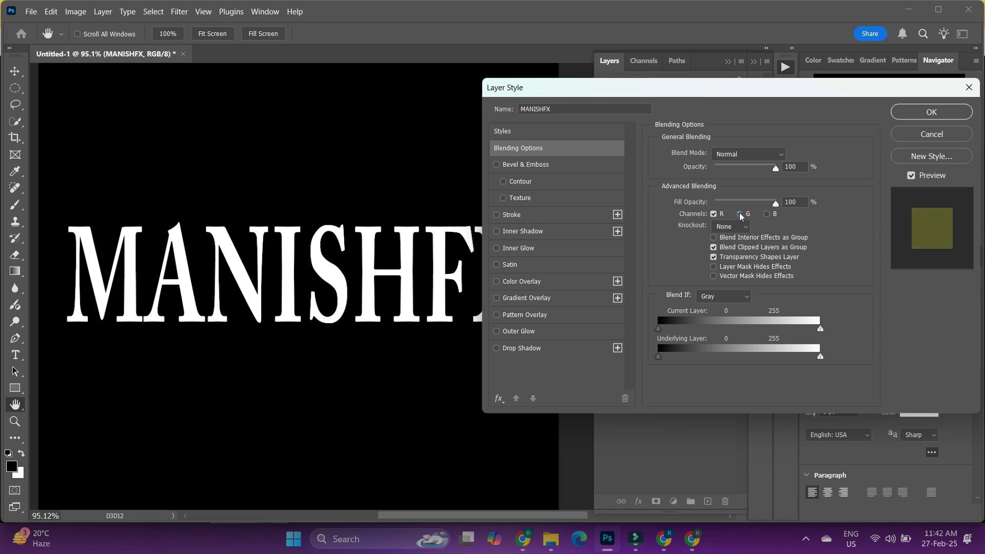
click(931, 112)
- Turn off the R channel in the blending options of the MANISHFX copy layer
click(711, 141)
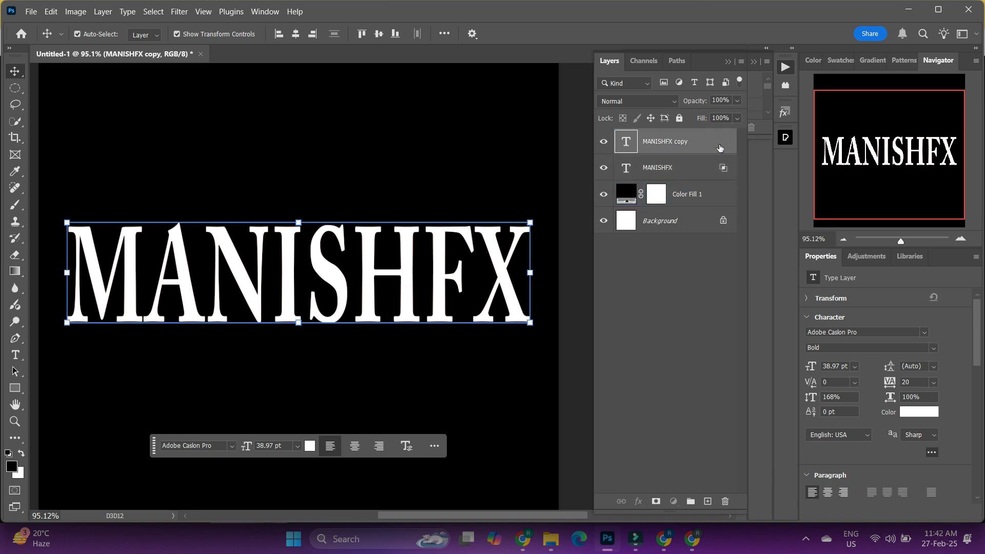
double_click(720, 146)
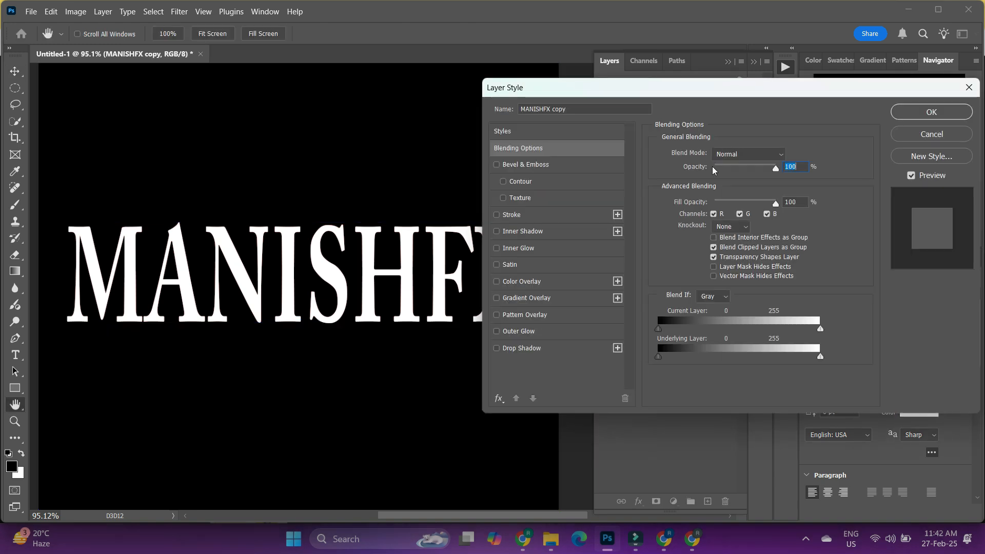
click(717, 215)
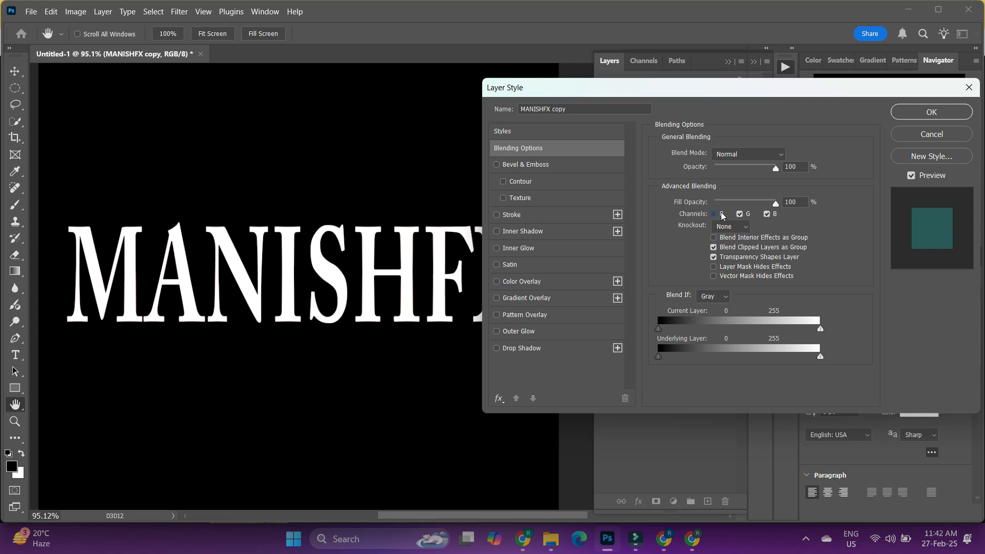
click(930, 112)
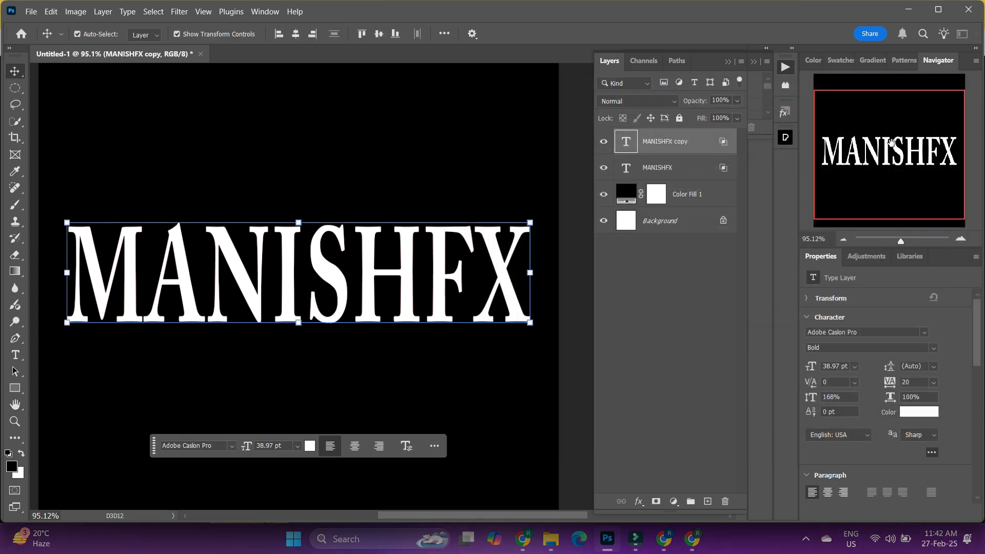
- Nudge the MANISHFX copy layer a few pixels to the right to create a red and cyan offset, and deselect the layers
click(684, 170)
click(688, 143)
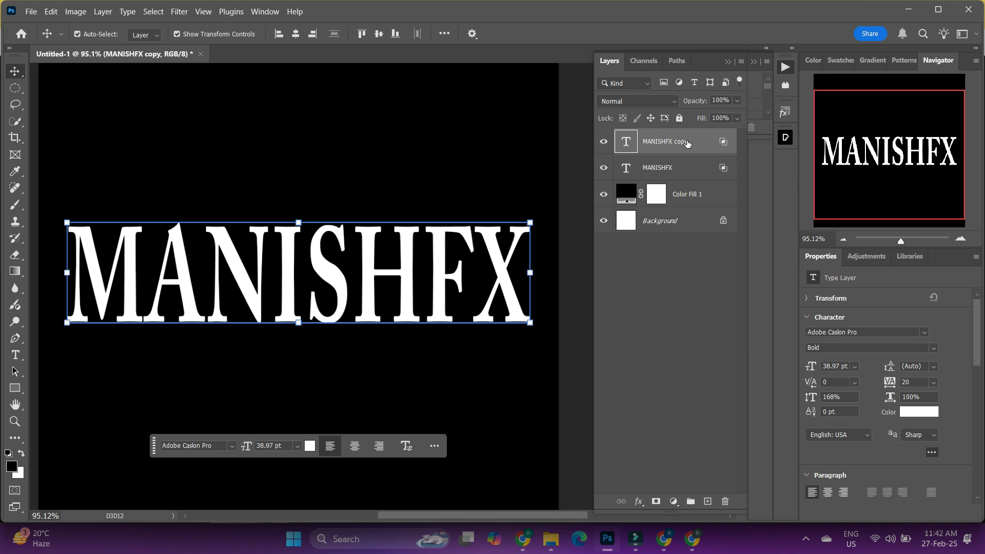
key(Right)
key(Right)
key(Right)
key(Right)
key(Right)
key(Right)
key(Right)
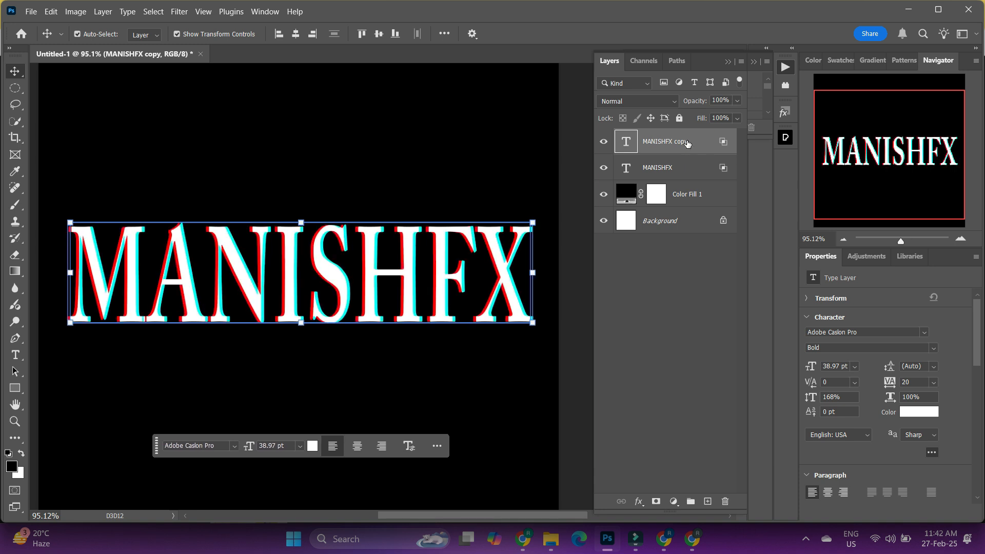
key(Left)
key(Left)
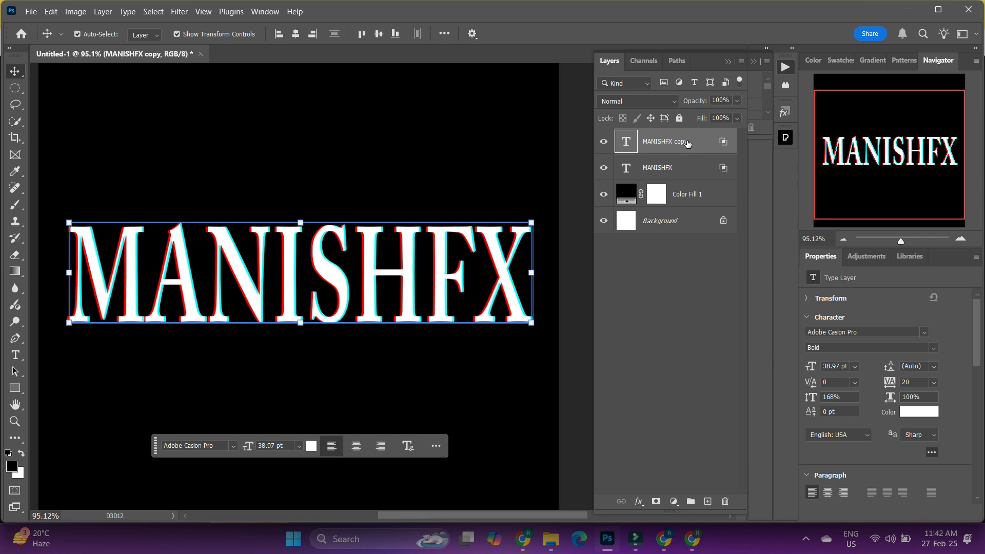
key(Right)
key(Right)
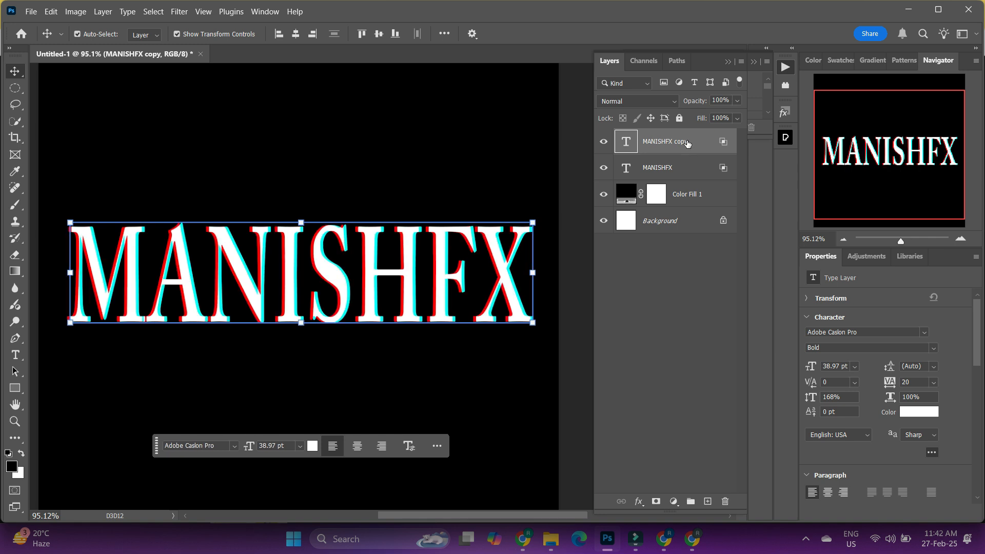
key(Left)
key(Left)
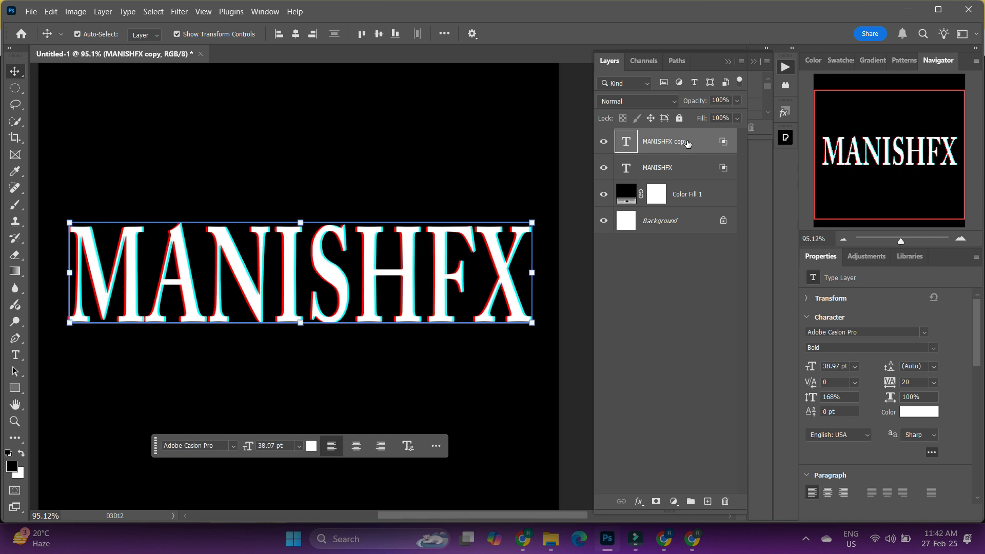
key(Right)
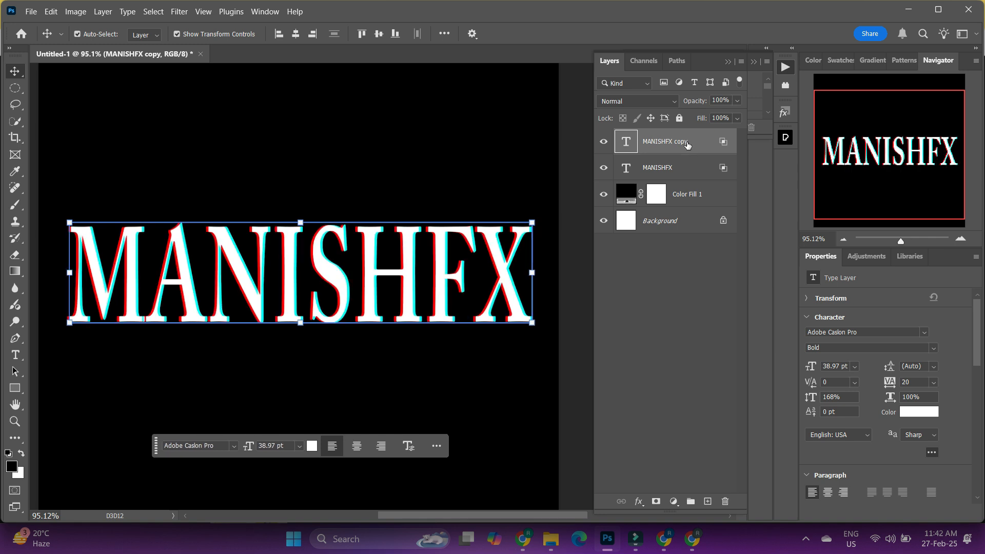
click(670, 301)
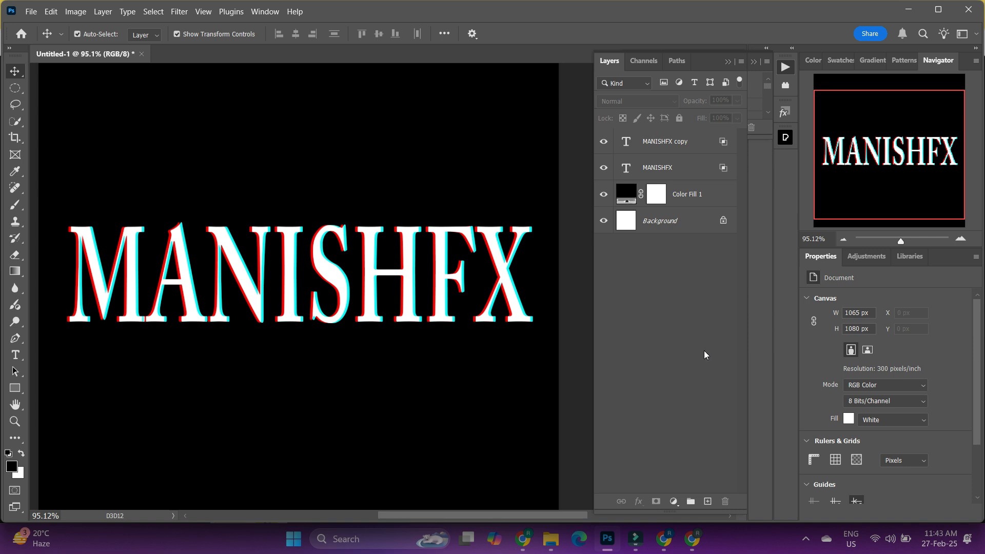
- Merge the MANISHFX and MANISHFX copy text layers into one layer and deselect it
click(678, 163)
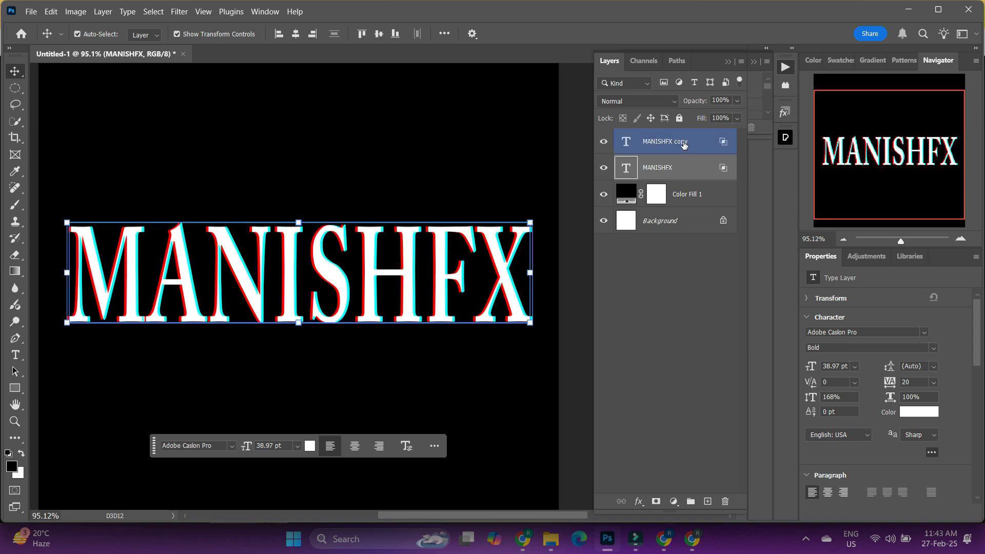
ctrl+click(682, 144)
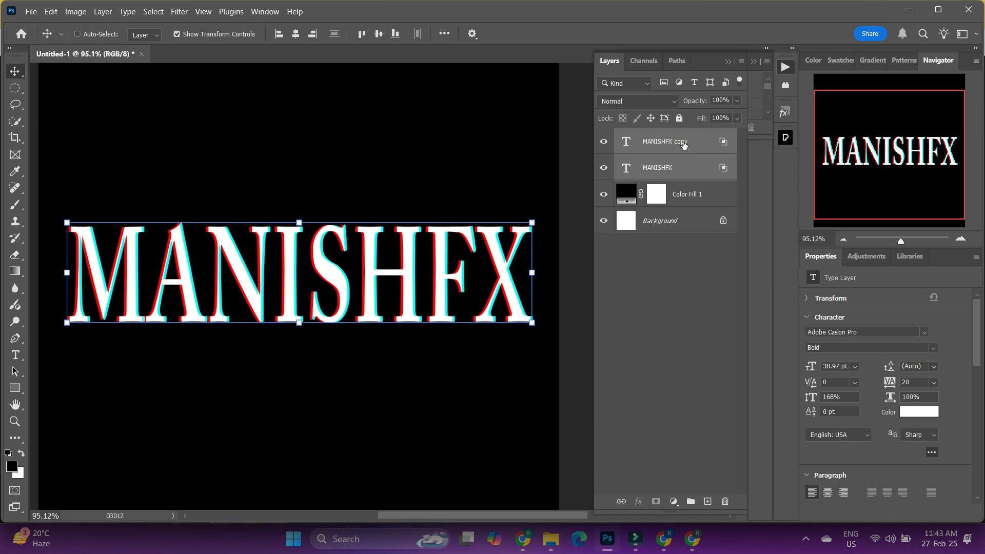
key(ctrl+e)
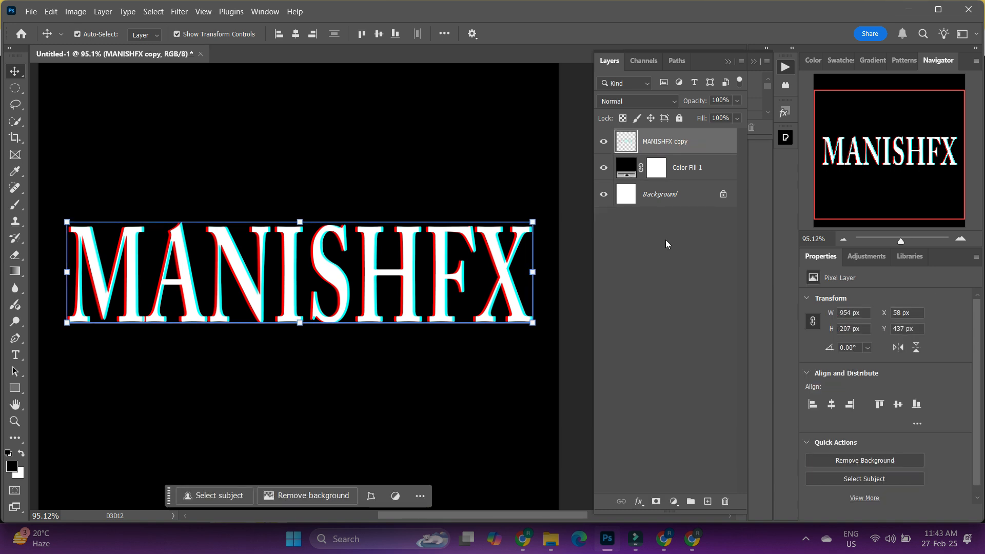
click(664, 279)
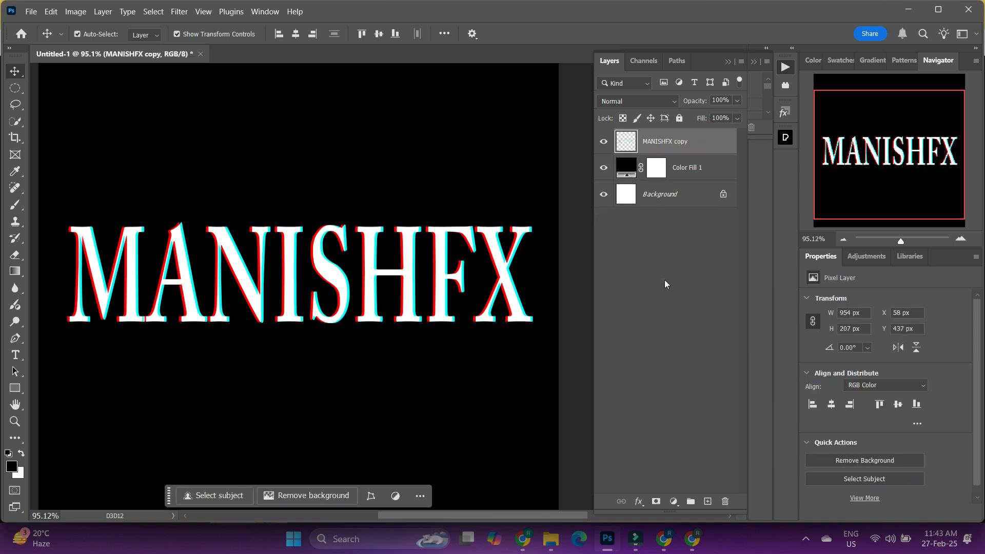
- On the merged MANISHFX layer, marquee-select a thin rectangular strip about 964 × 14 px across the upper part of the letters
click(664, 145)
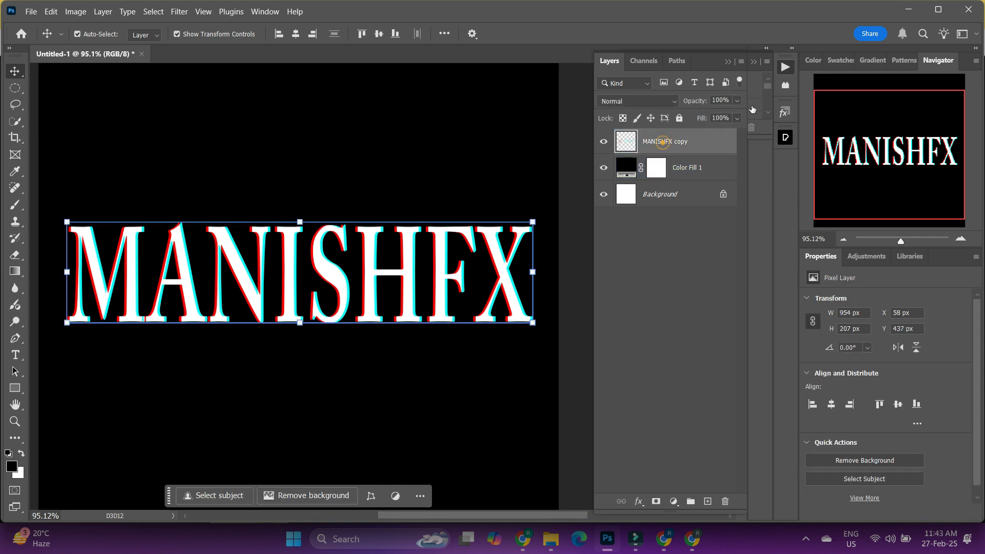
click(16, 89)
right_click(16, 89)
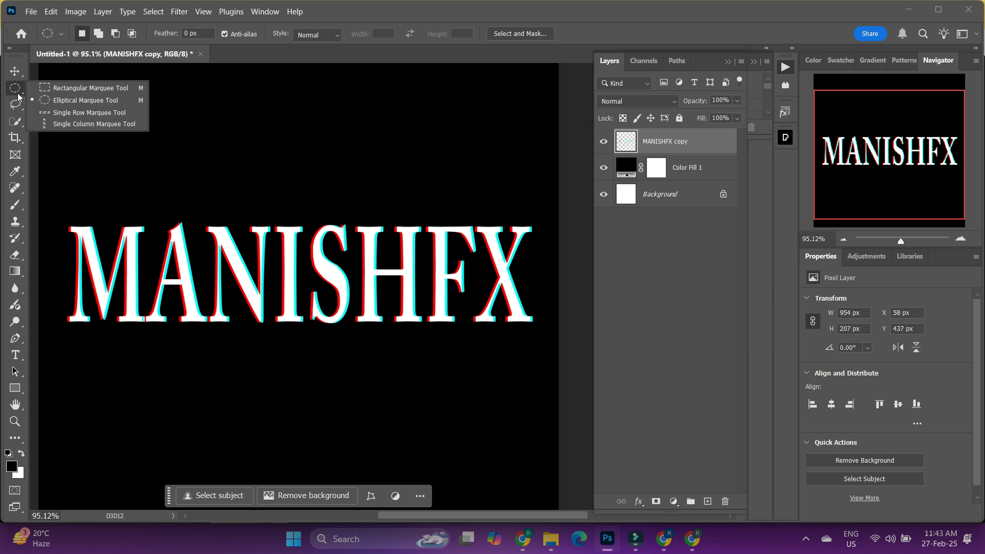
click(58, 90)
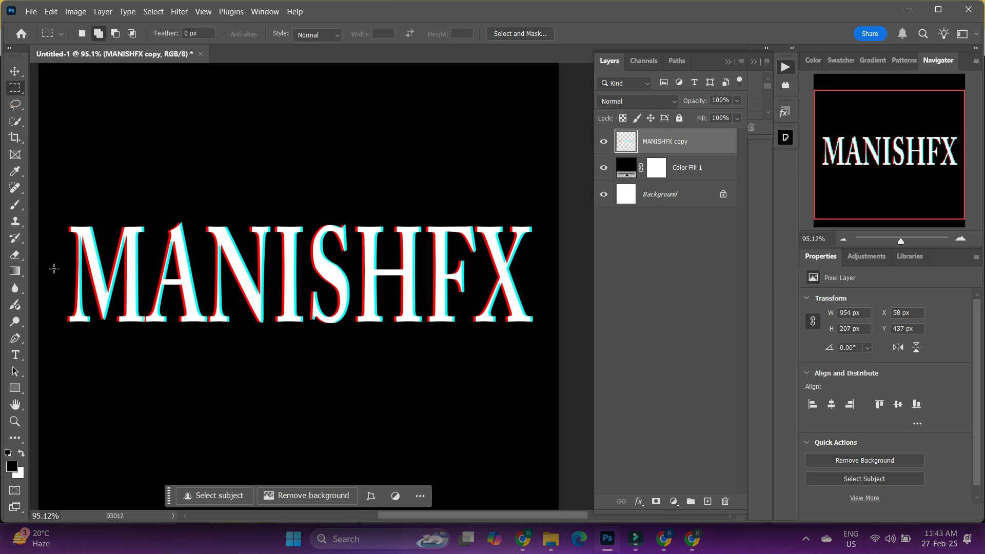
drag(63, 240, 65, 239)
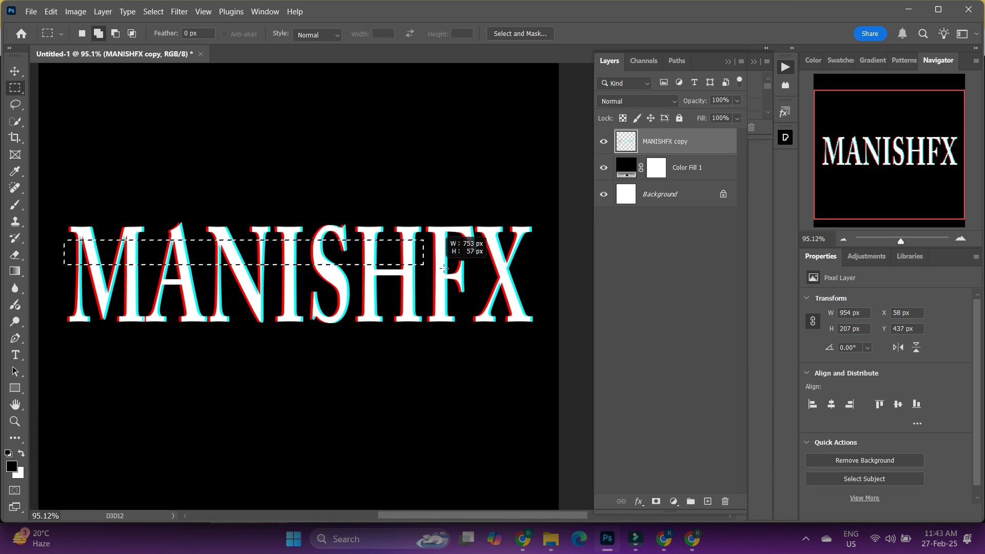
drag(444, 268, 535, 245)
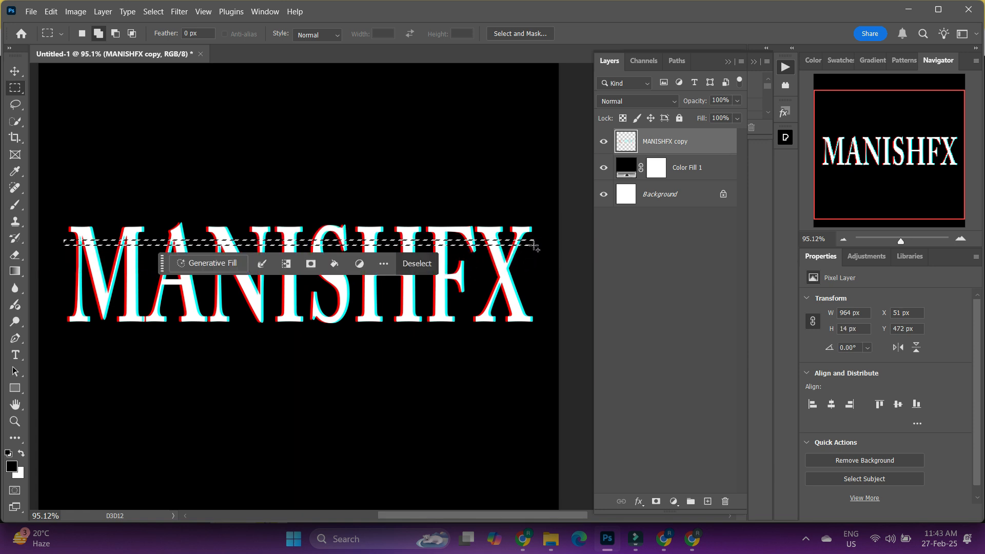
- Shift the selected upper strip of the lettering to the right, to an X position of 85 px, and clear the selection
key(v)
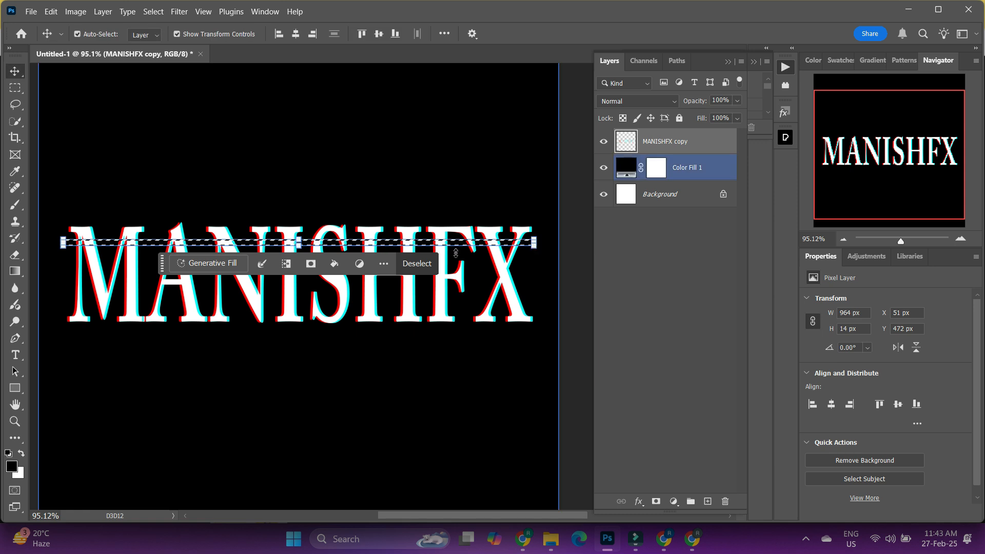
click(331, 245)
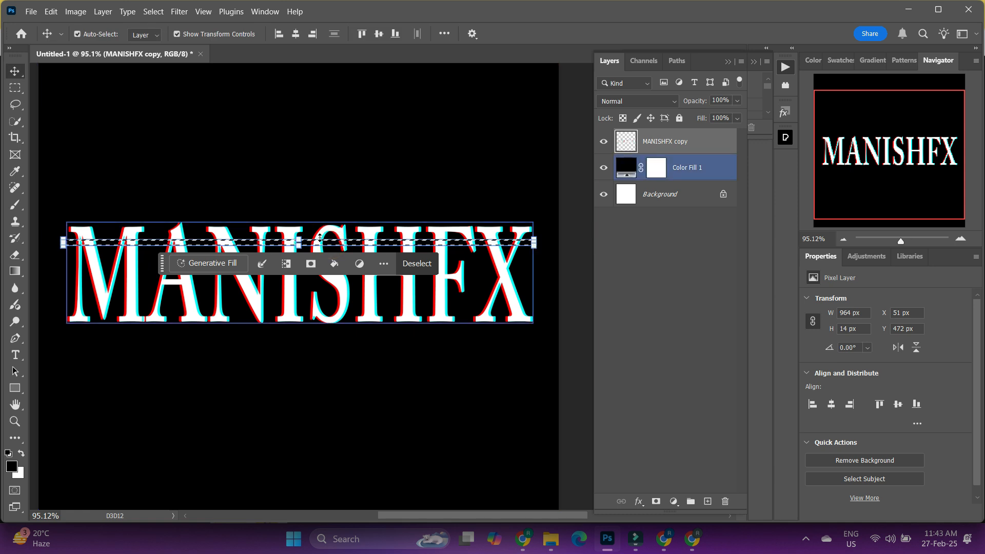
click(313, 245)
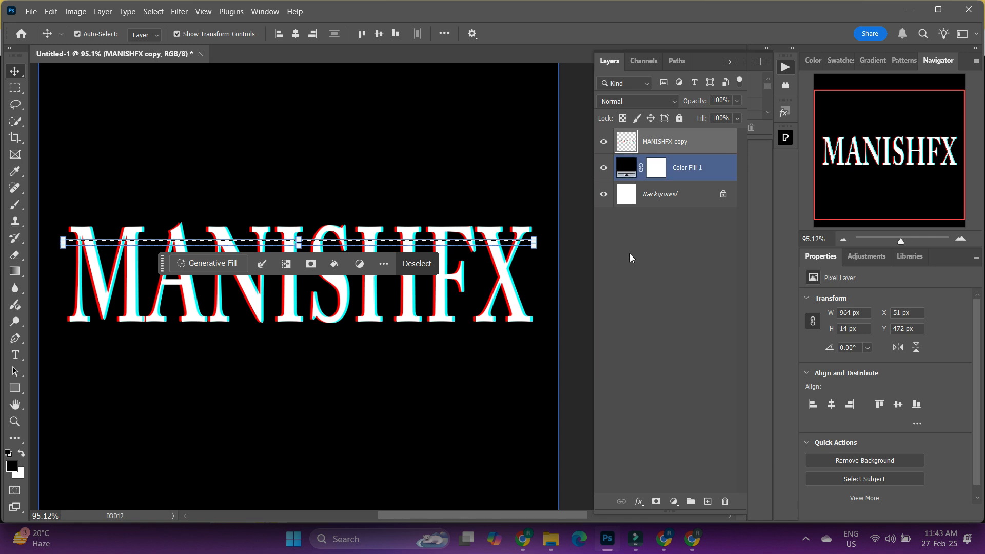
key(Right)
key(Right)
key(Right)
key(Right)
key(Right)
key(Right)
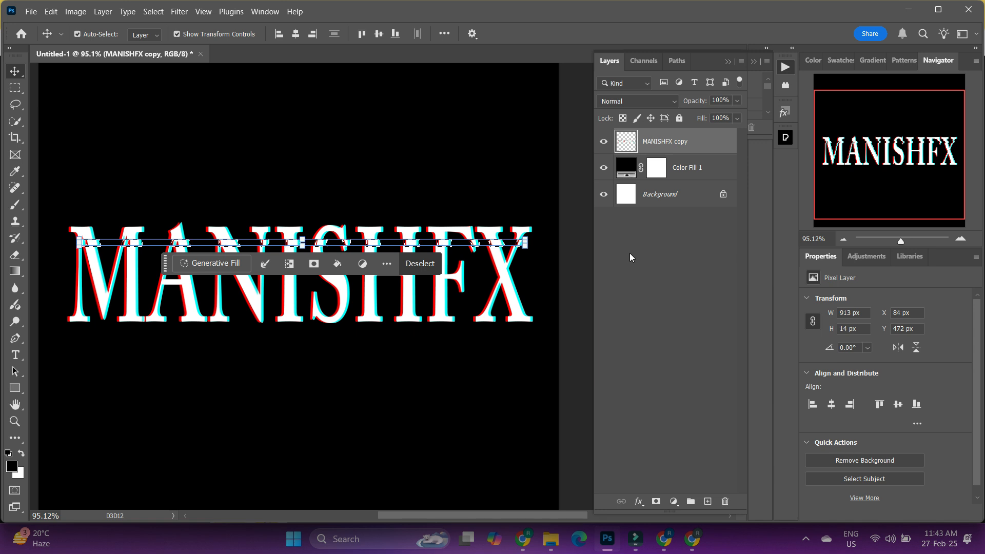
key(Right)
key(Right)
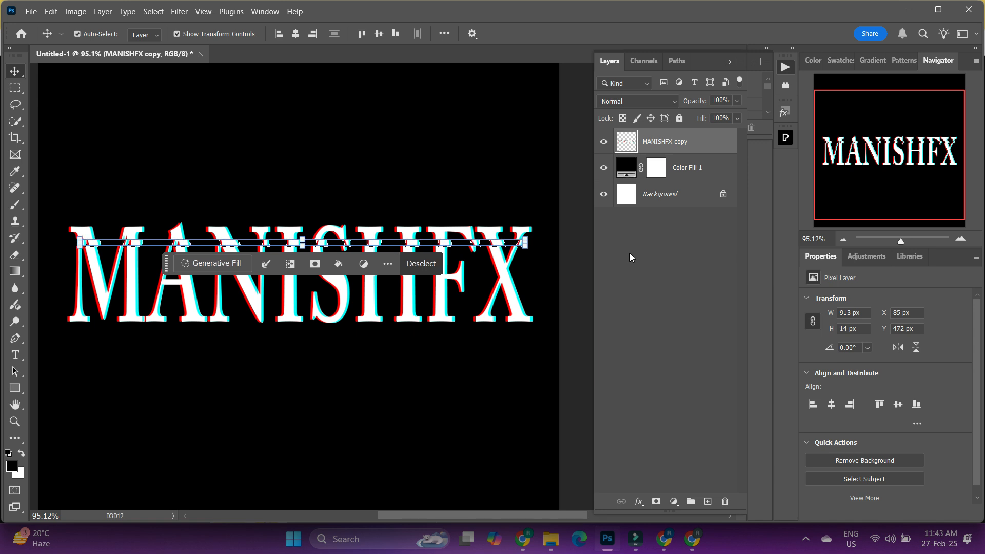
key(ctrl+d)
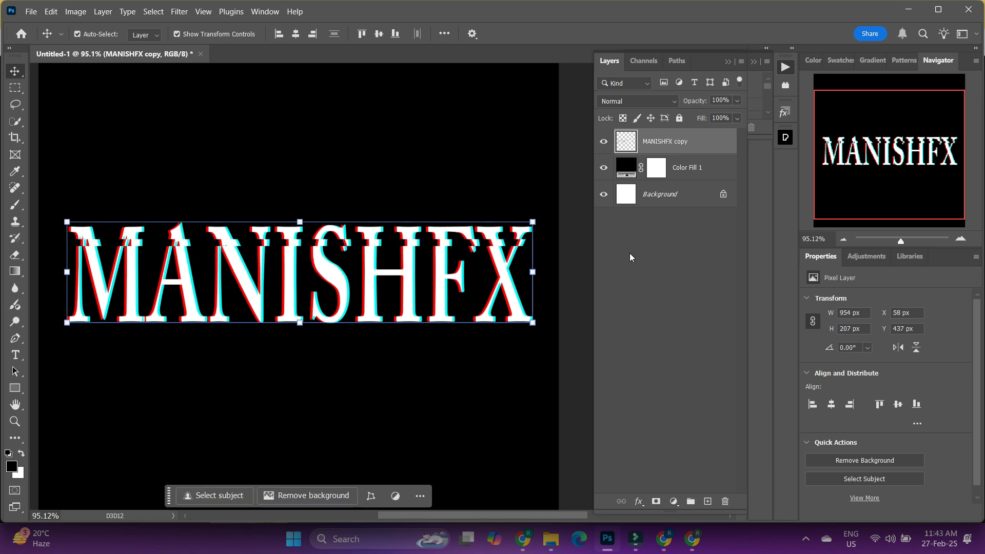
- Select a second strip about 983 × 10 px across the middle of the letters and shift it about 7 px to the right
click(16, 90)
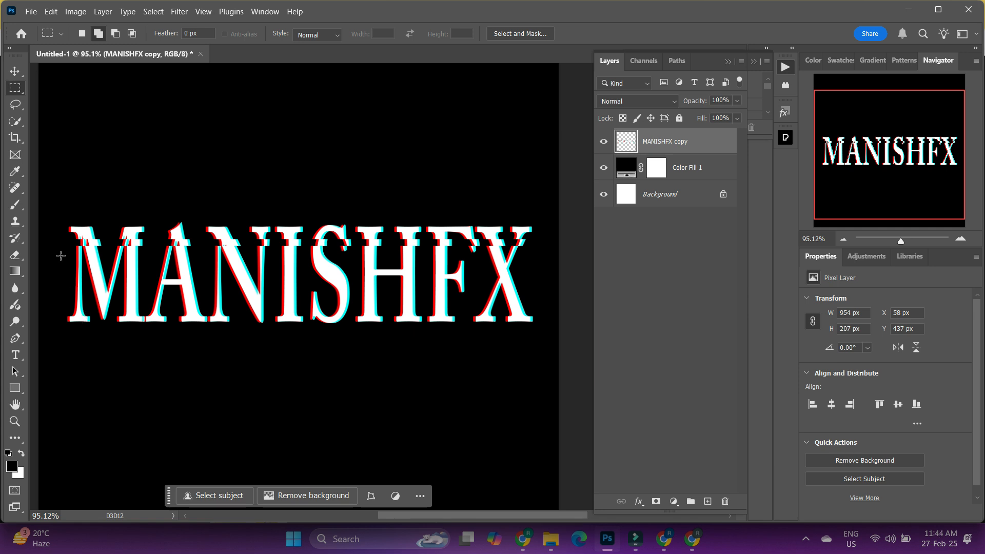
drag(58, 264, 536, 268)
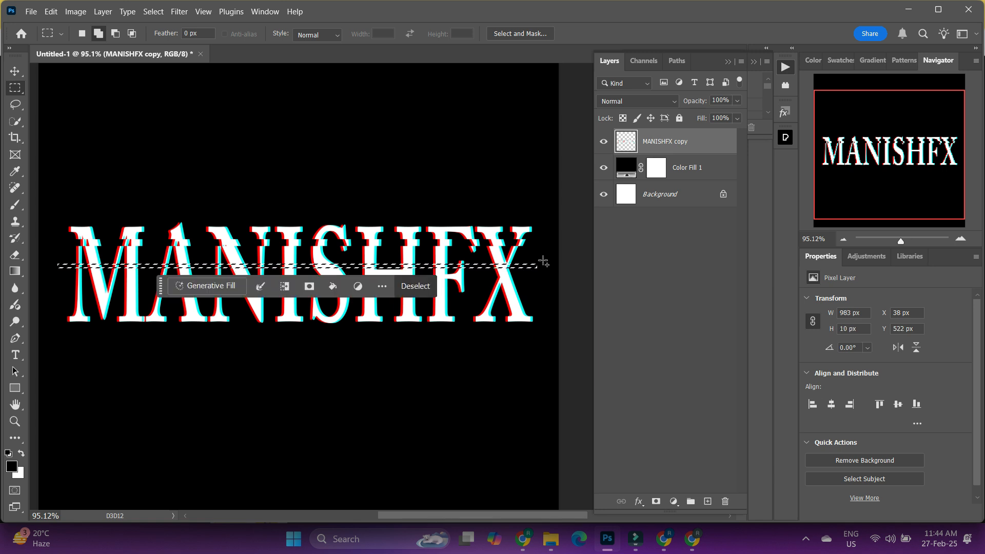
click(13, 75)
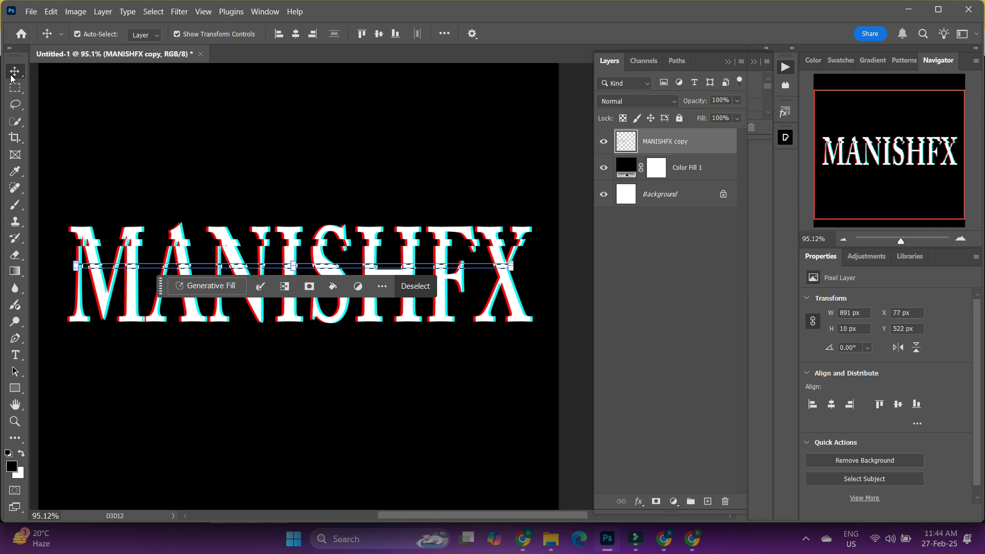
key(Right)
key(Right)
key(Right)
key(Right)
key(Right)
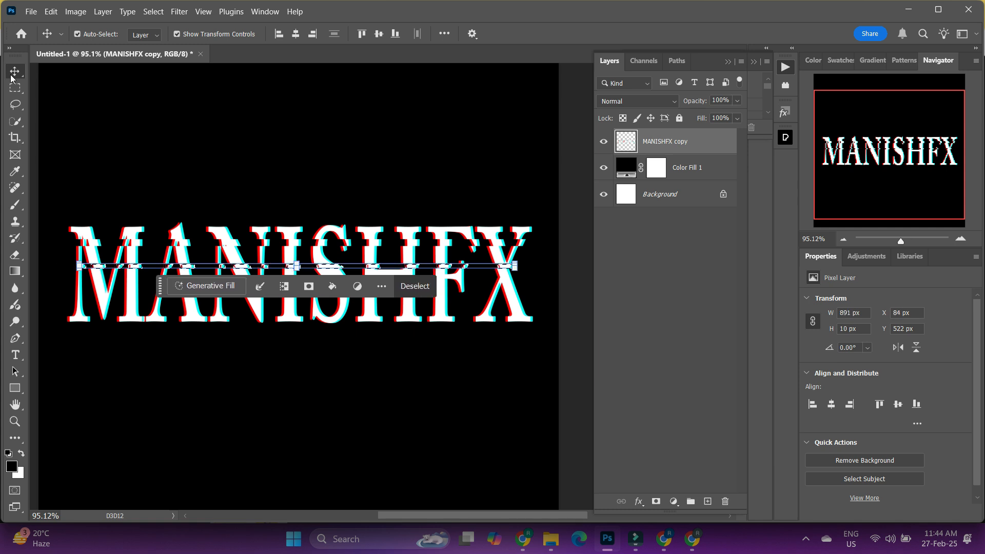
- Clear the current selection and marquee-select a third thin strip about 945 × 17 px across the letters, below the middle strip
key(ctrl+d)
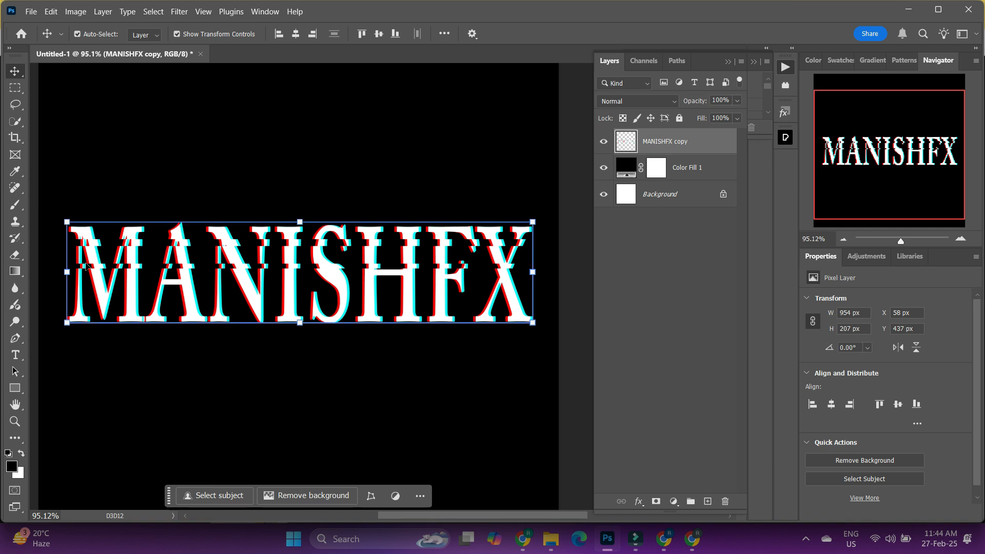
click(18, 90)
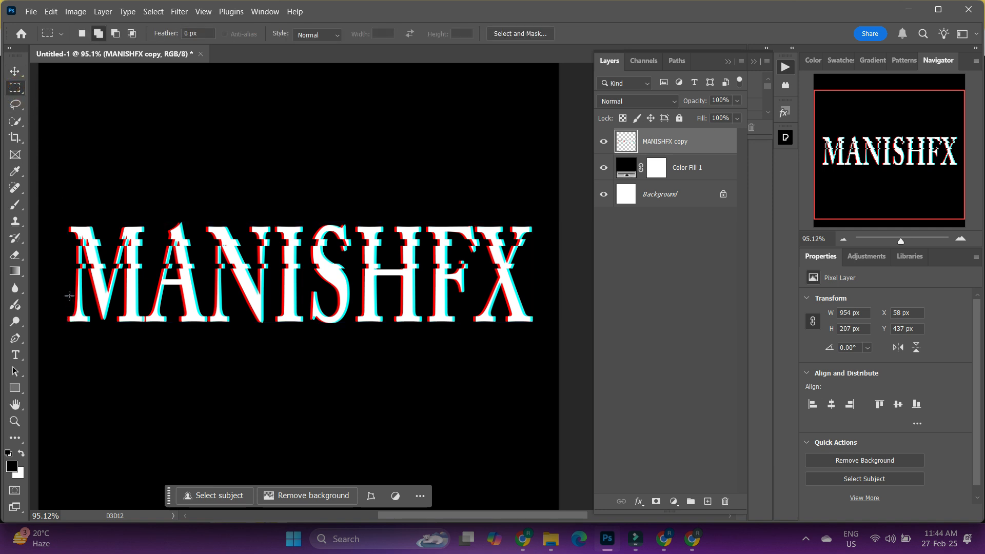
drag(69, 295, 95, 295)
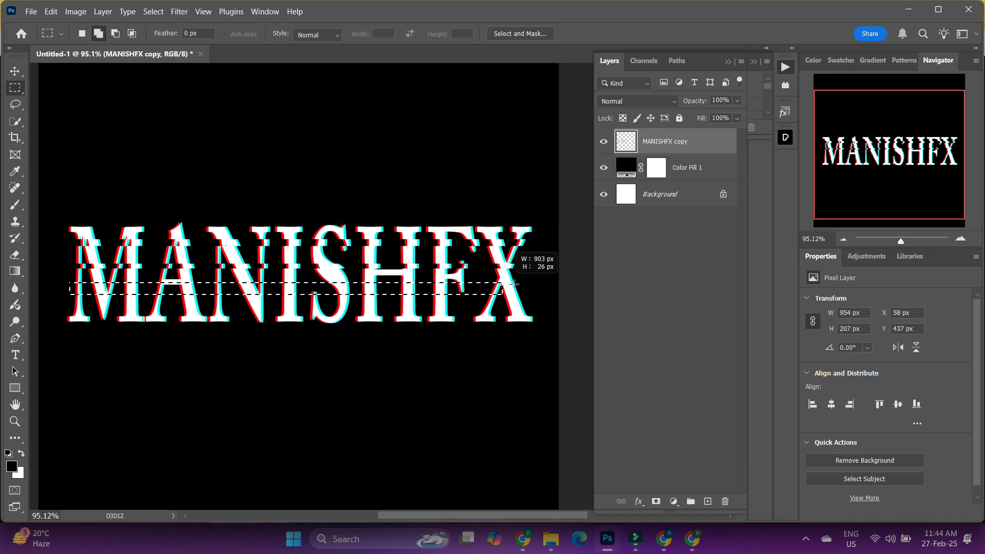
drag(515, 283, 534, 286)
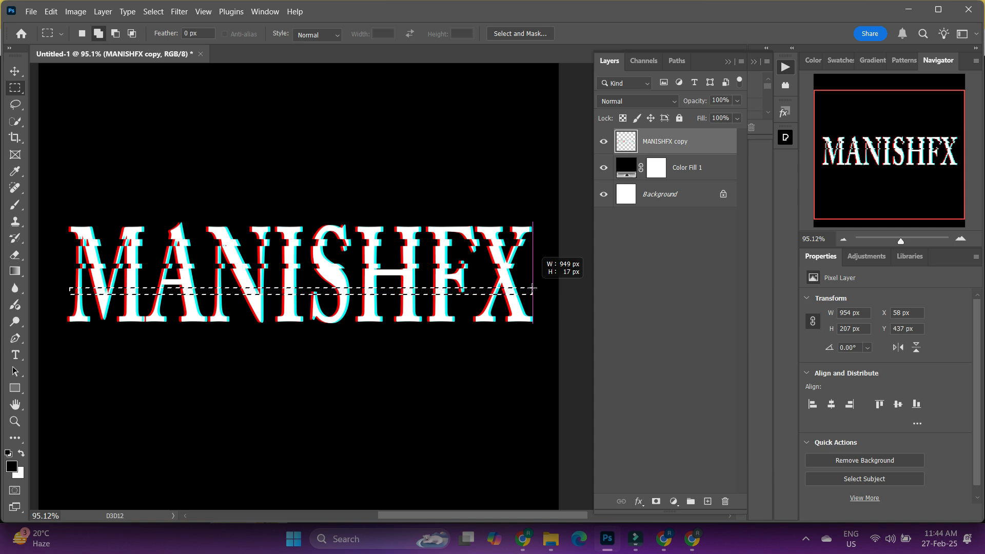
drag(533, 288, 530, 290)
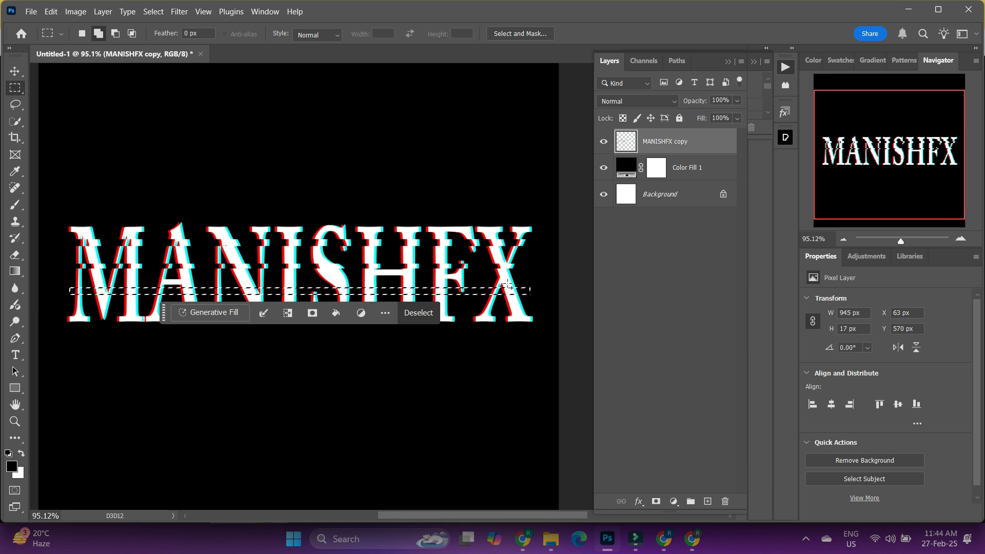
- Shift the selected third strip of the lettering to the right, to an X position of 87 px, and clear the selection
key(v)
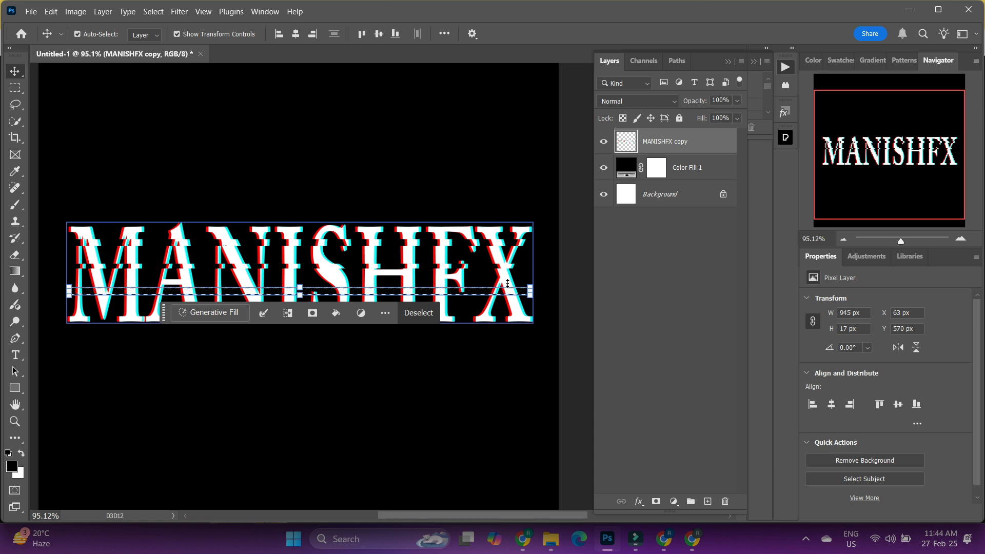
key(Right)
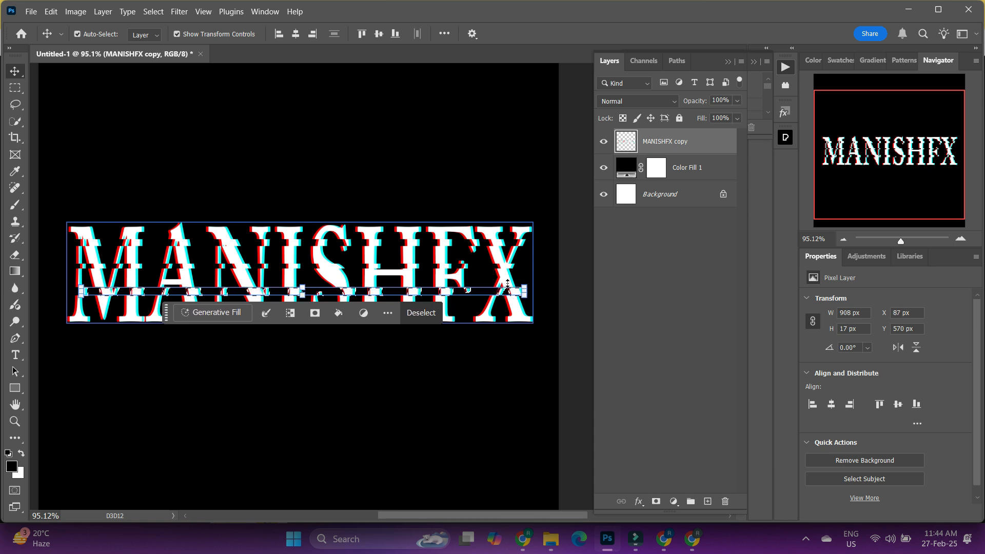
key(ctrl+d)
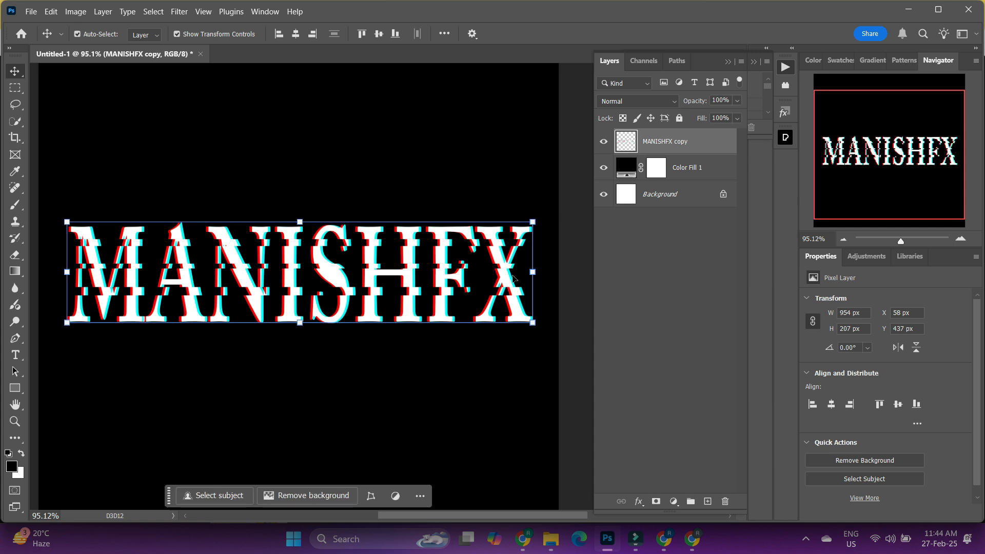
- Marquee-select a fourth strip about 961 × 9 px across the lettering, just above the base of the letters
key(m)
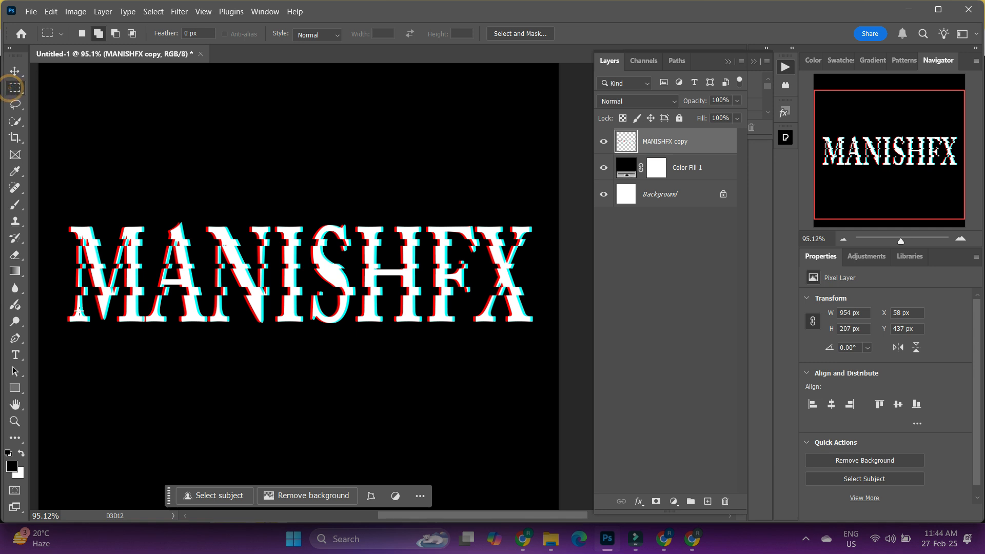
drag(73, 311, 73, 311)
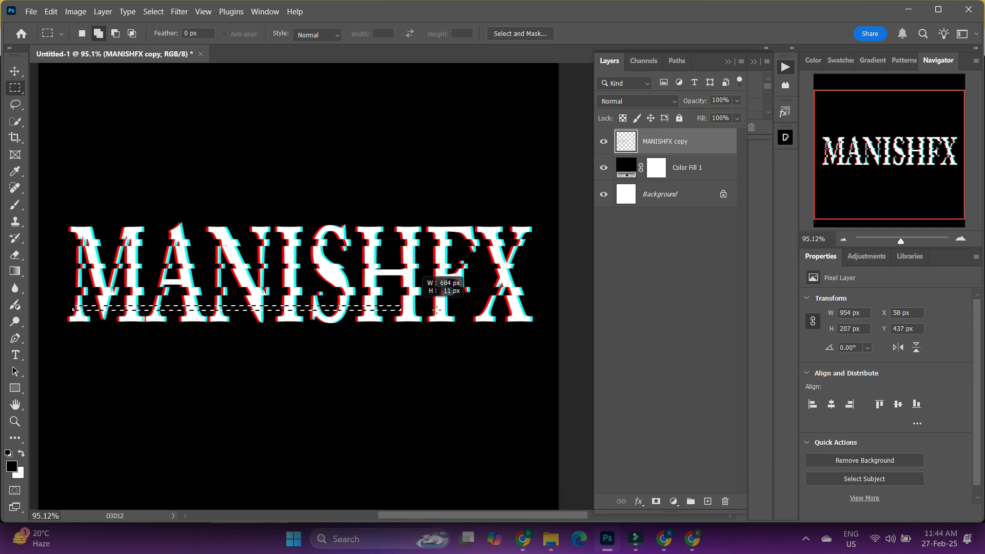
drag(436, 309, 543, 309)
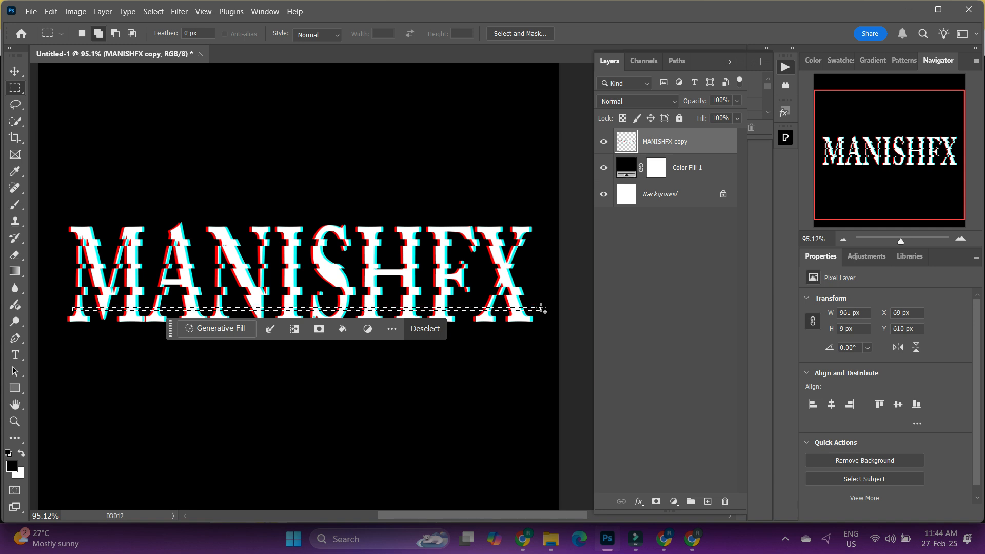
- Shift the selected lowest strip to the right, to an X position of 77 px, and clear both the selection and the active layer
key(v)
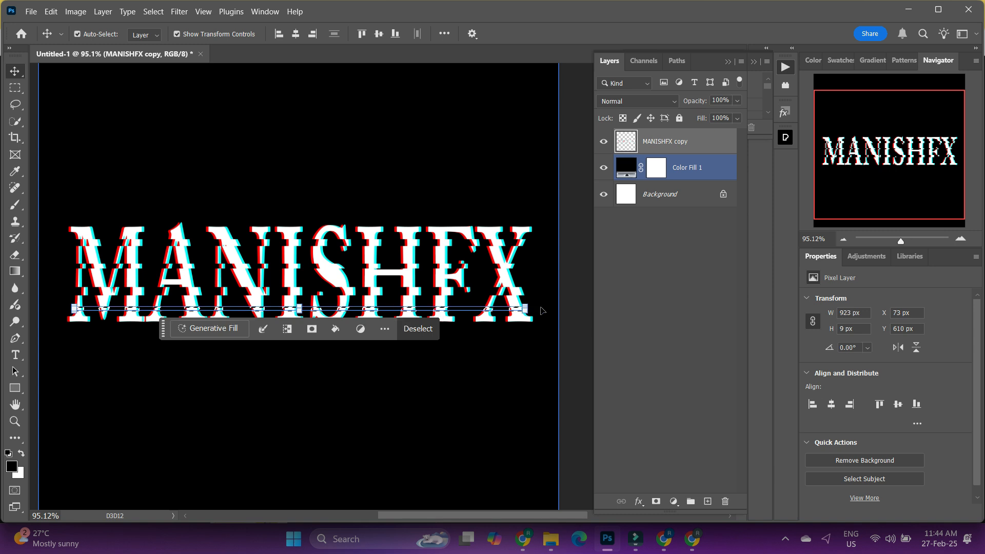
key(Right)
key(Right)
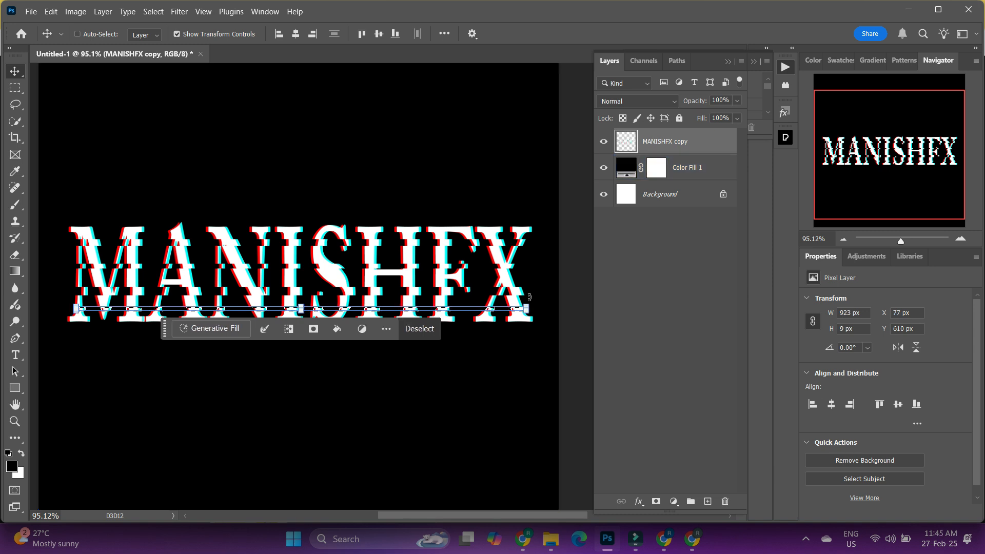
key(ctrl+d)
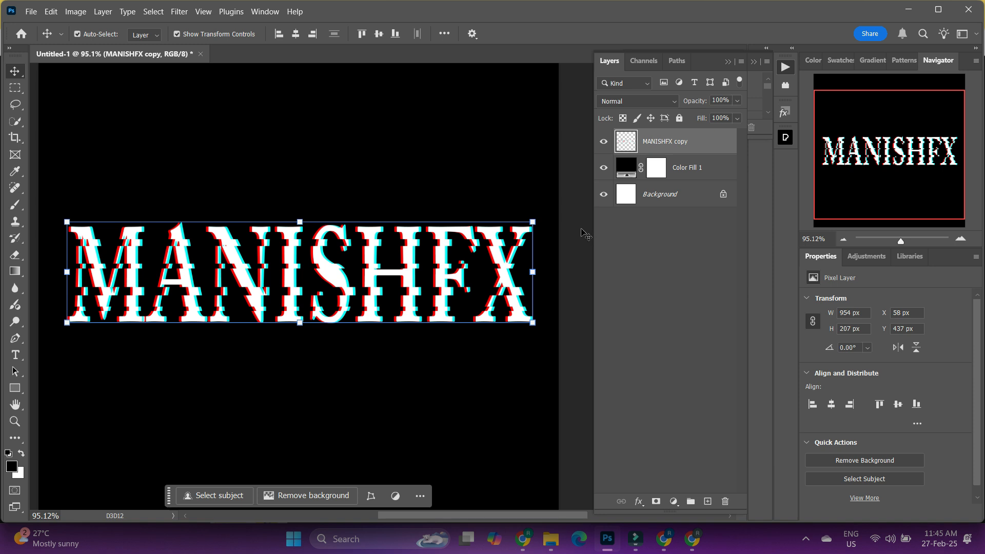
click(9, 70)
click(571, 397)
click(572, 400)
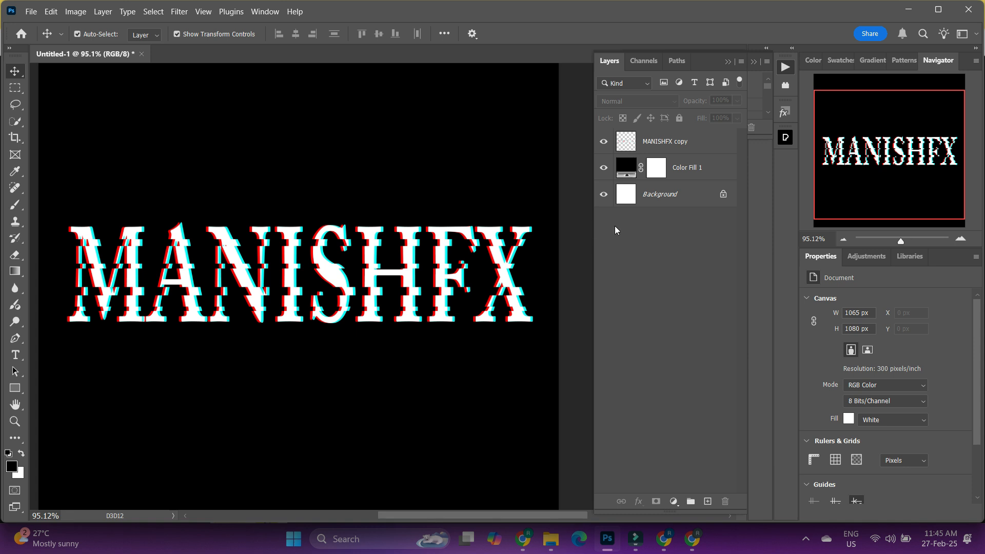
- Apply the Mezzotint filter with type Long Strokes to the MANISHFX copy layer
click(682, 140)
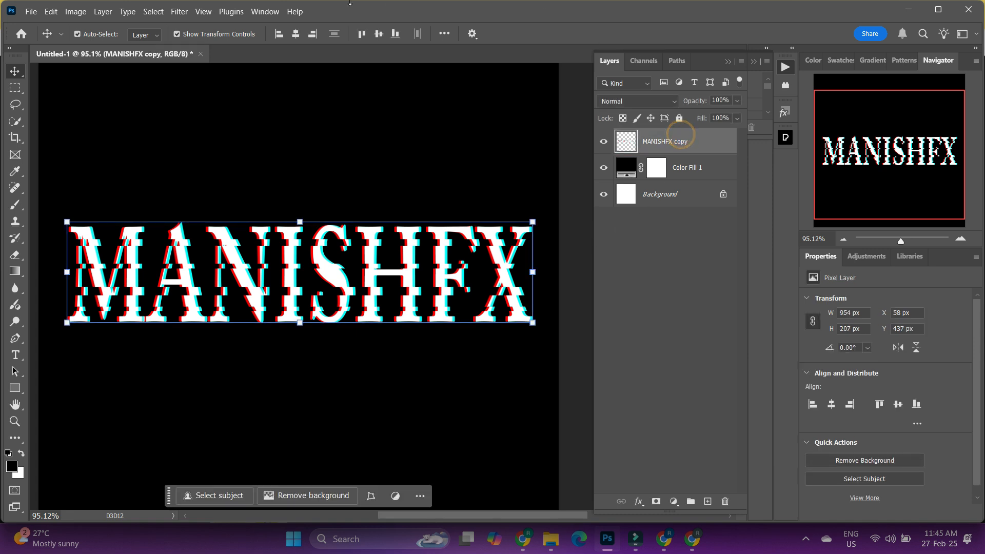
click(179, 13)
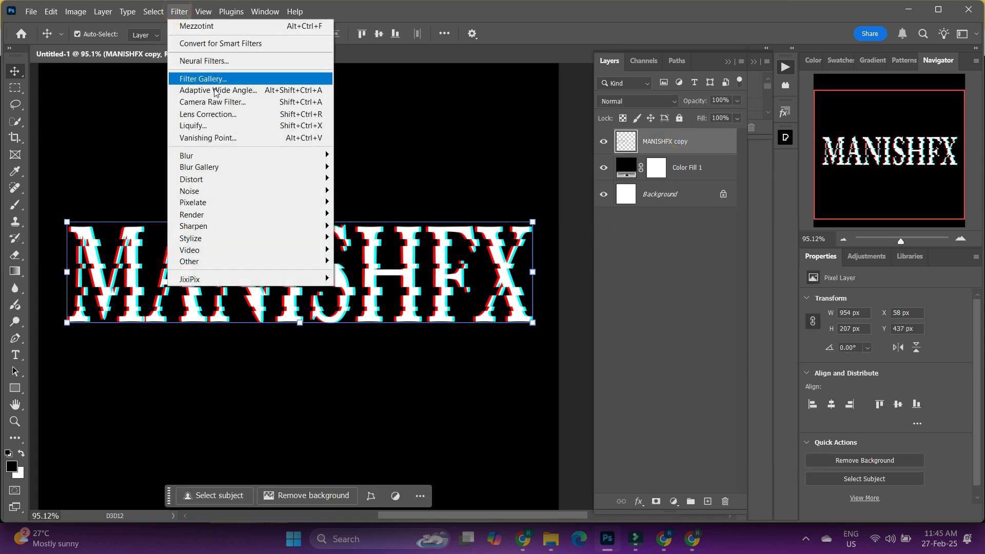
mouse_move(237, 205)
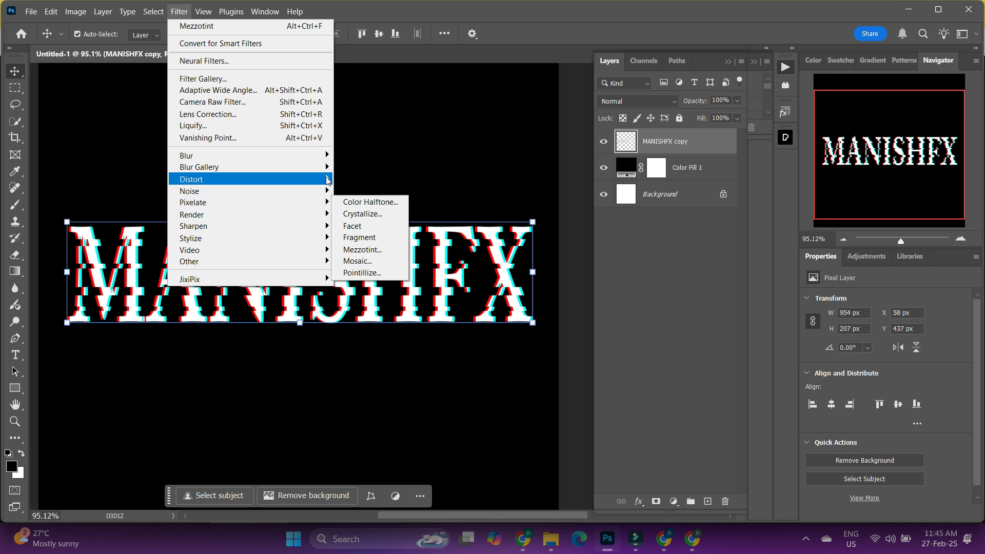
mouse_move(280, 201)
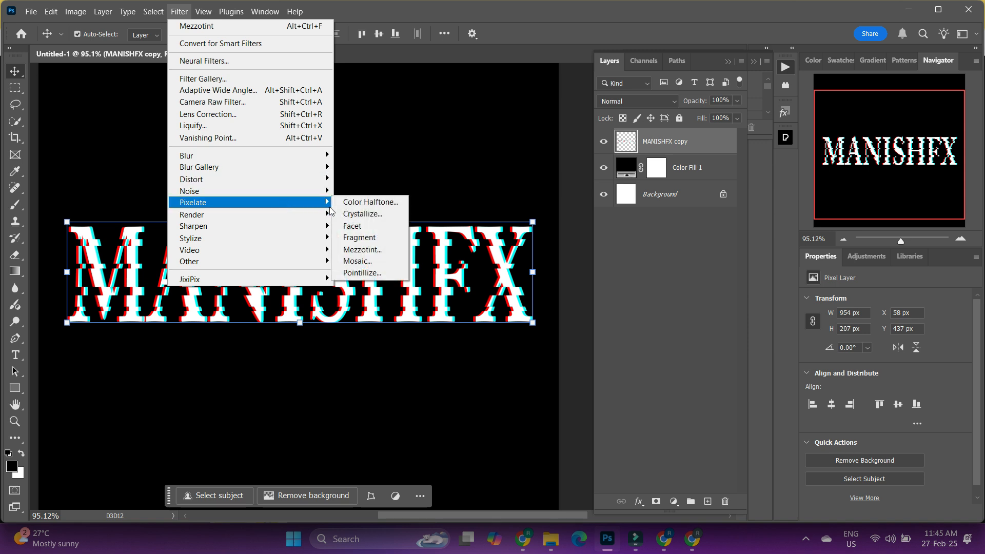
click(382, 250)
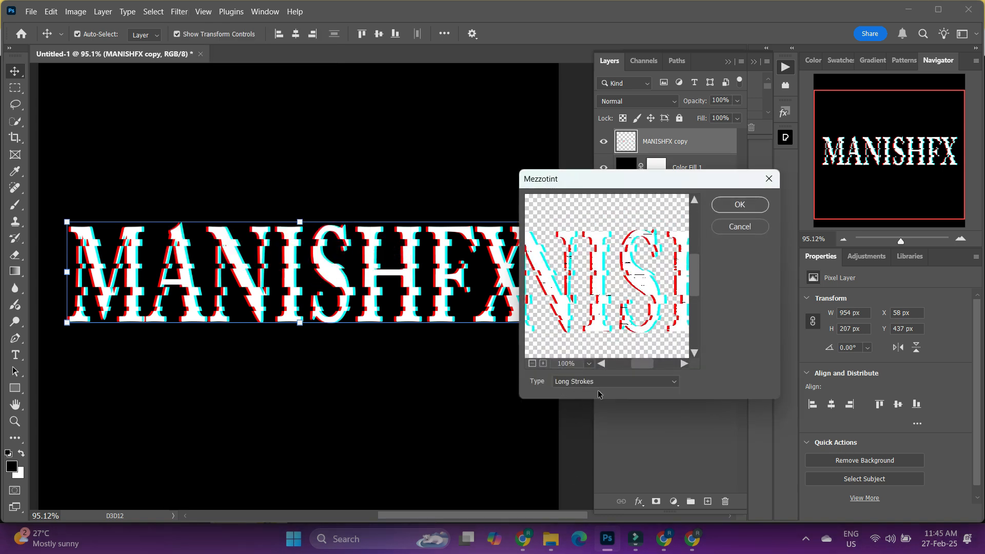
click(632, 382)
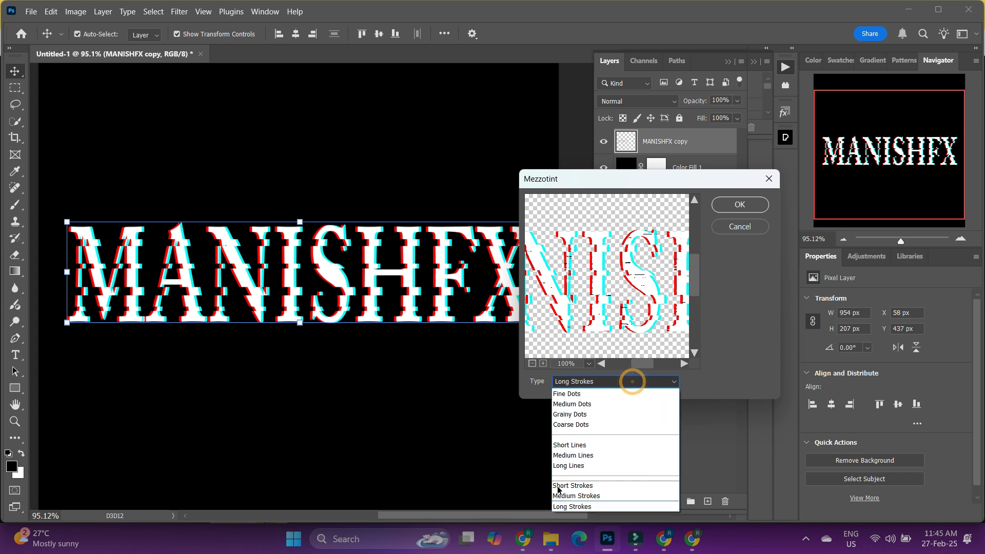
click(646, 506)
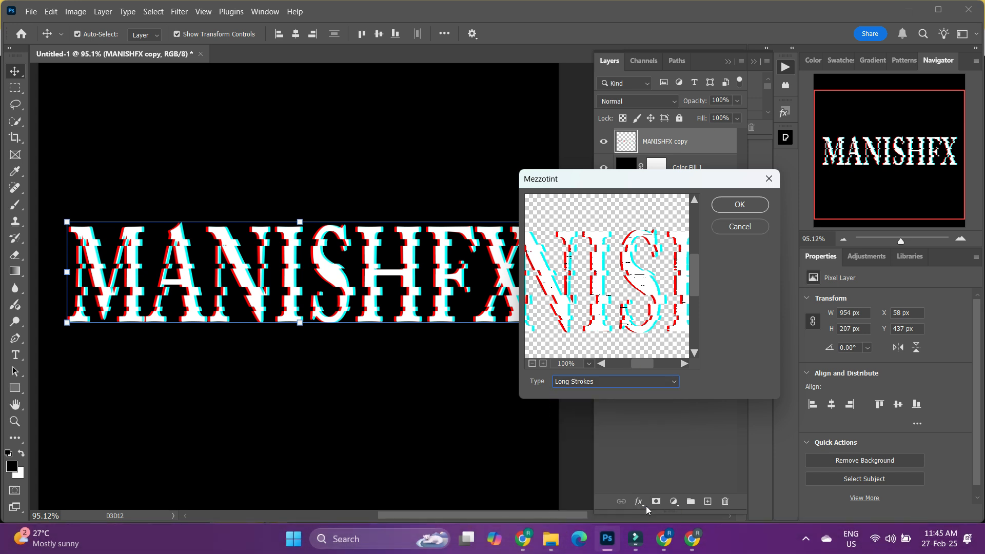
click(746, 202)
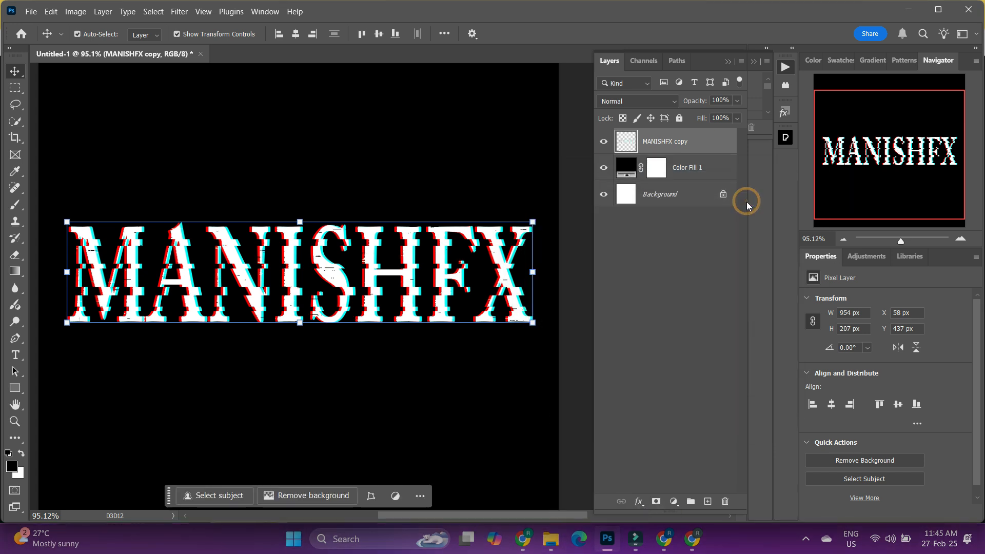
- Examine the shifted strips and mezzotint strokes on the lettering up close, from the middle letters to the final X, and at 100% zoom
click(147, 110)
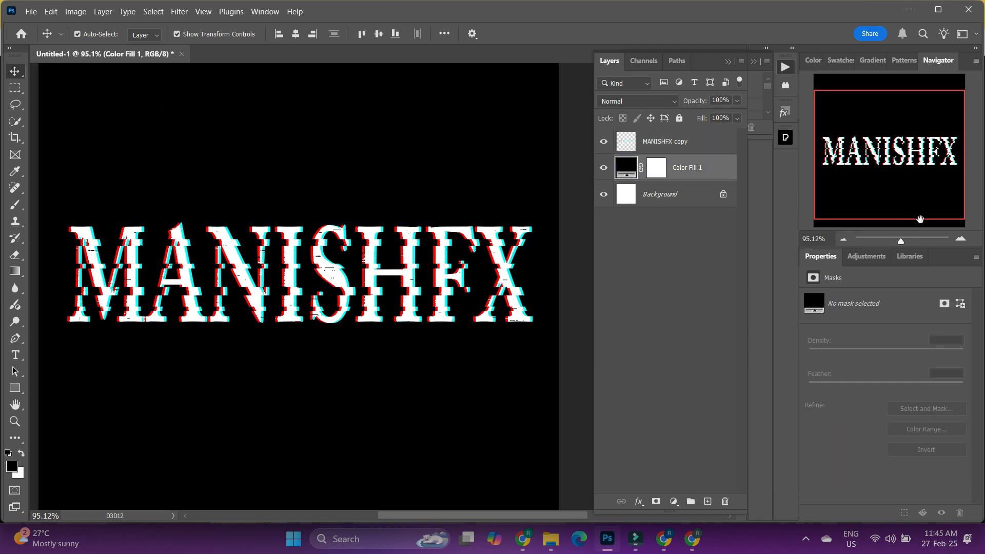
drag(902, 241, 910, 241)
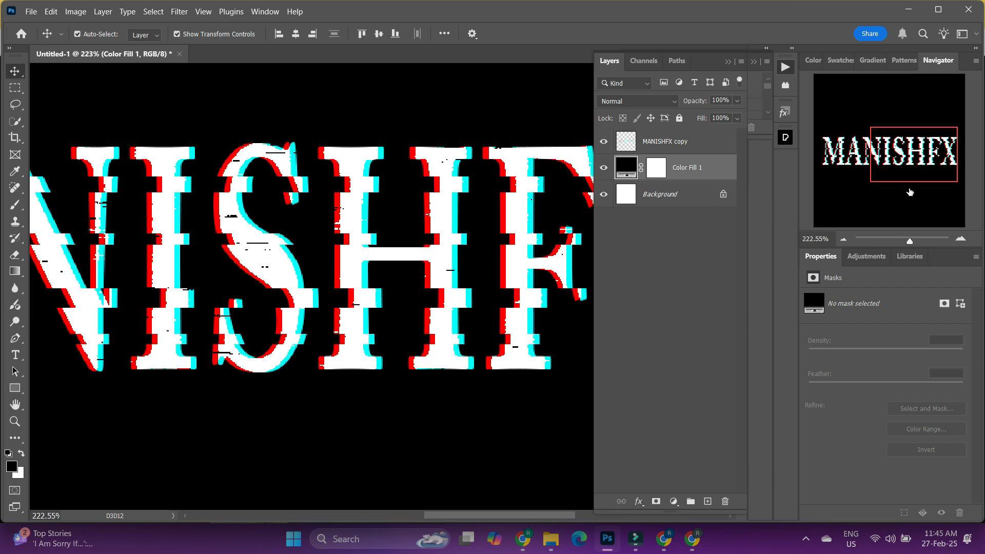
drag(910, 246, 911, 245)
click(280, 172)
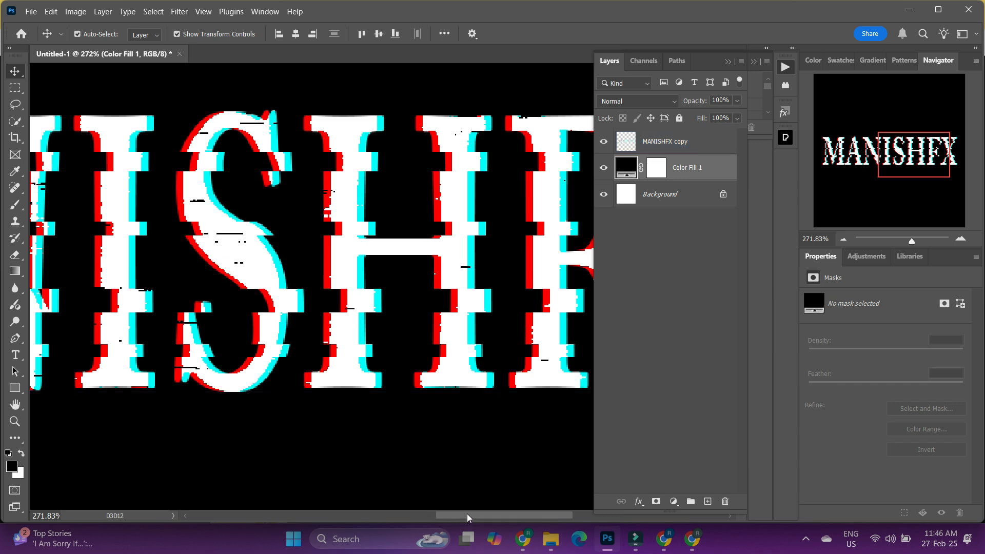
drag(468, 515, 535, 516)
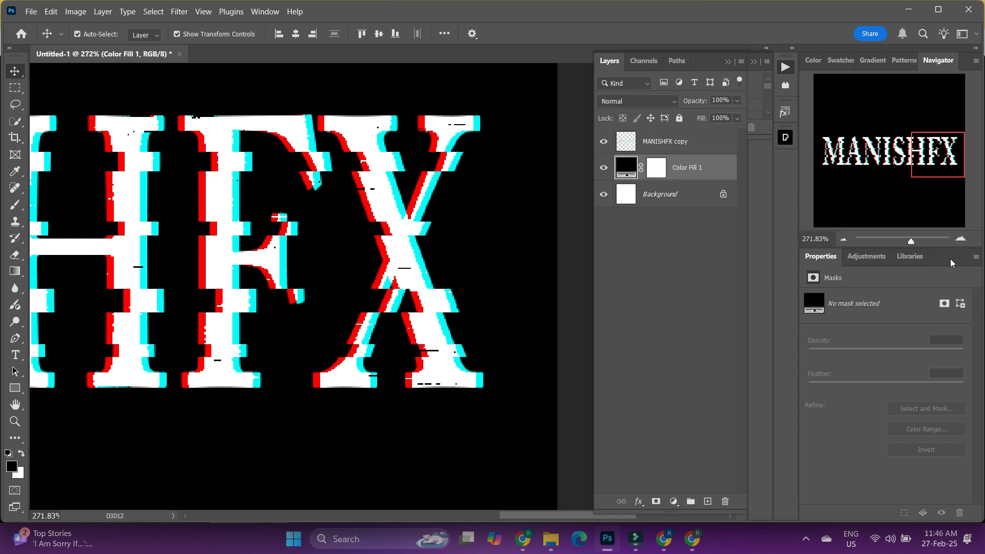
drag(909, 241, 903, 242)
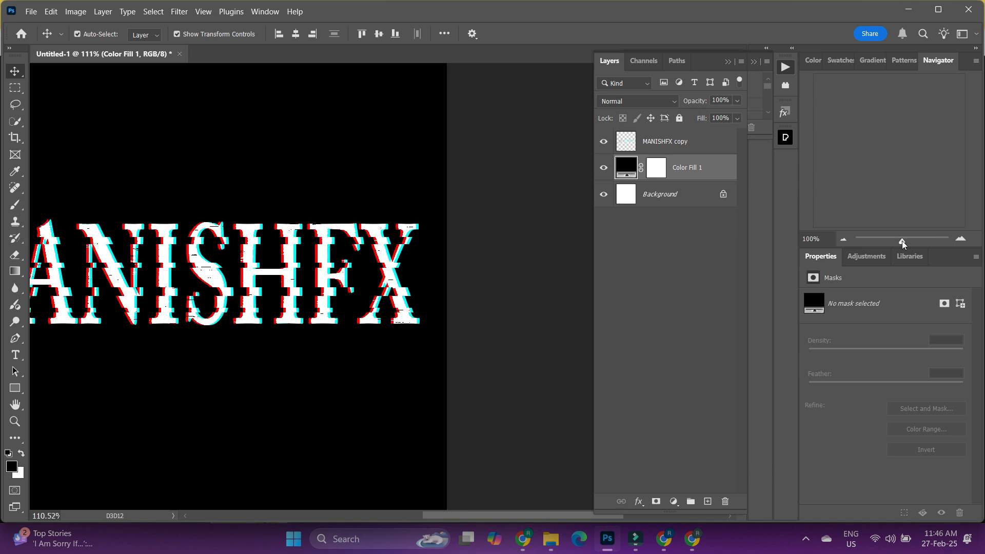
drag(517, 521, 482, 522)
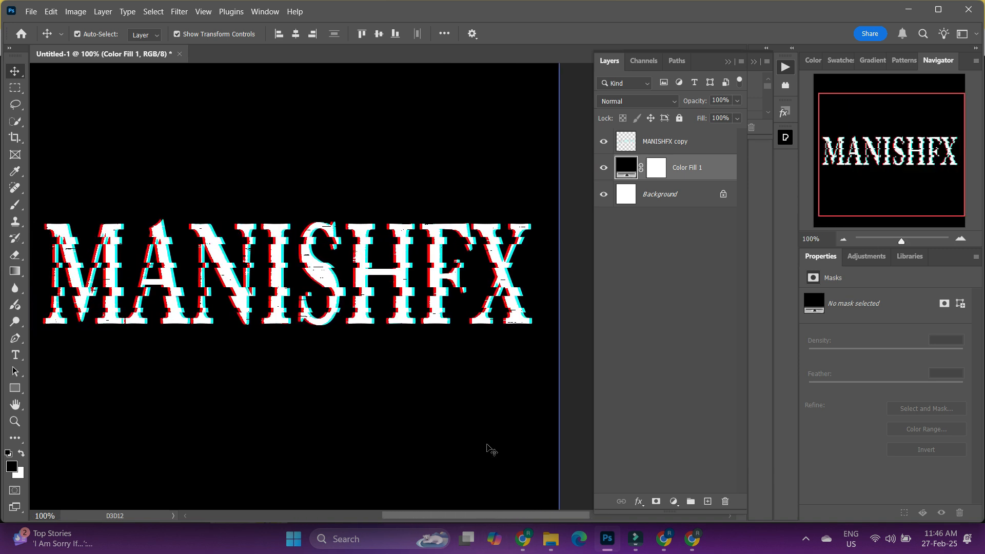